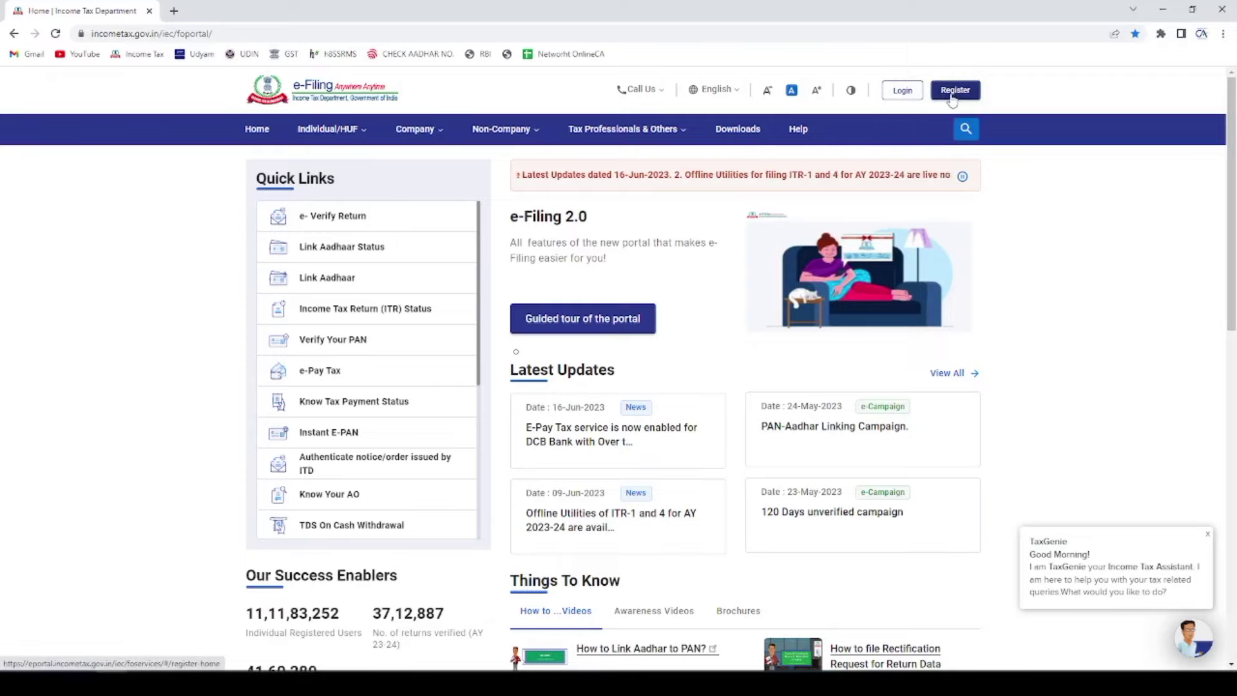
Open the portal's login page, submit the user ID and confirm the secure access message
click(900, 92)
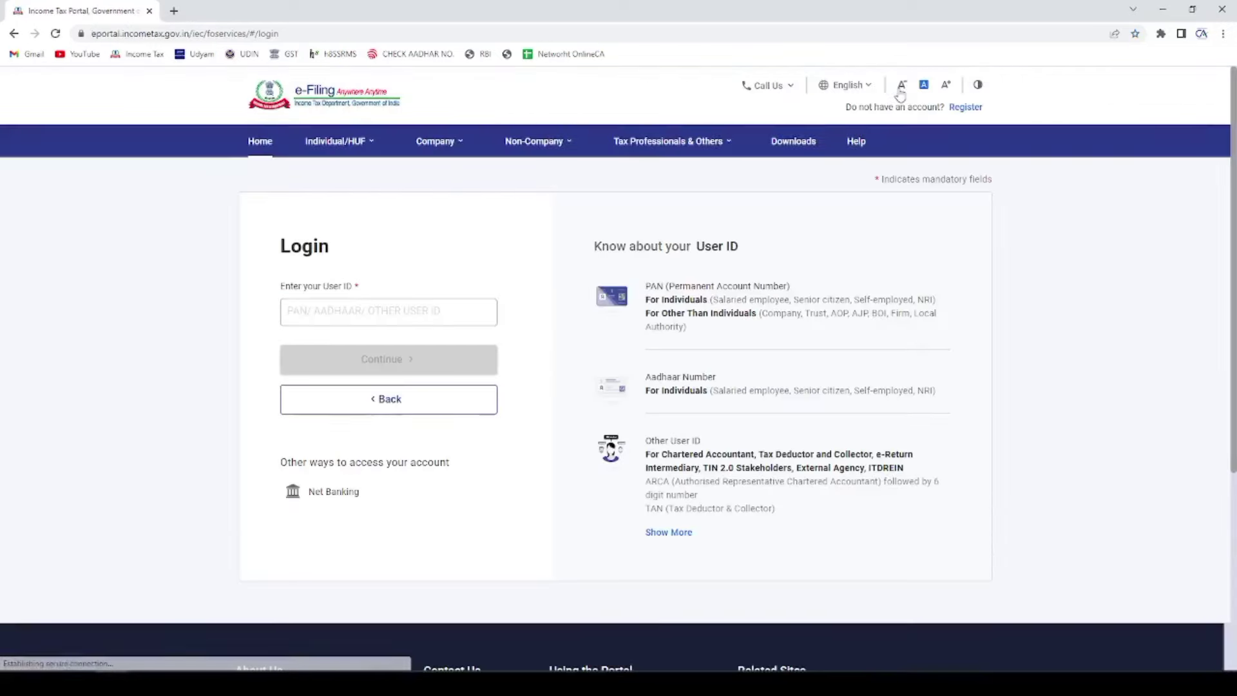
click(380, 311)
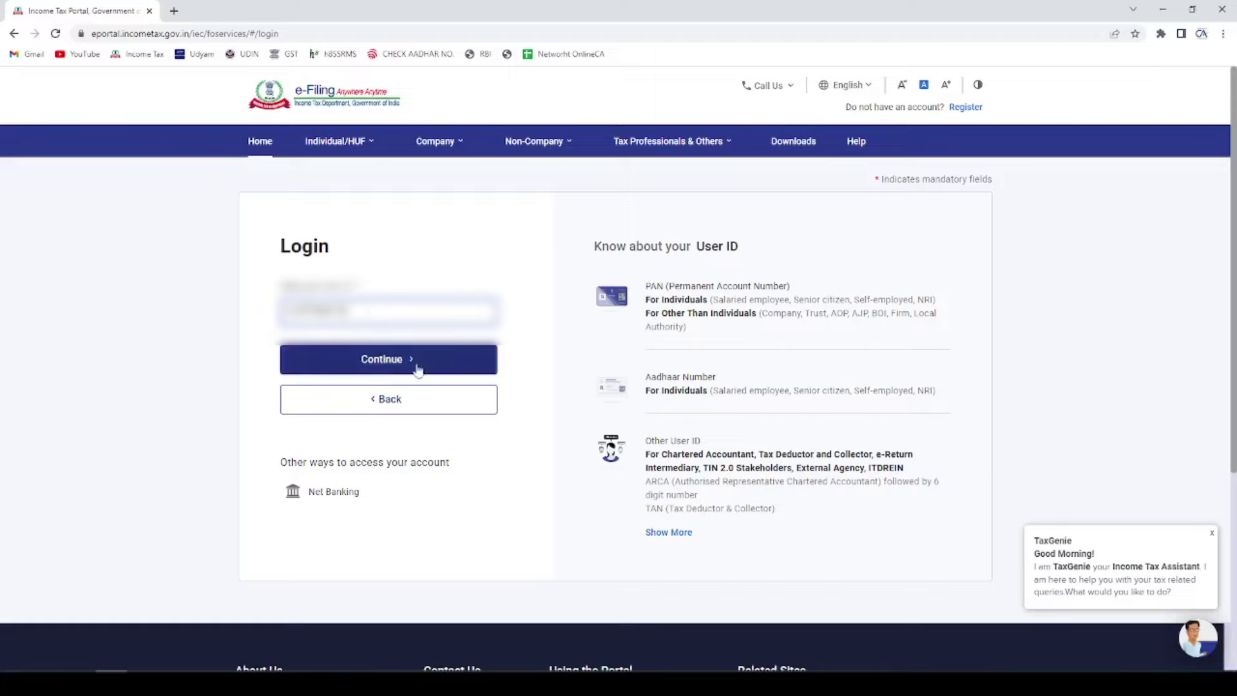
click(409, 363)
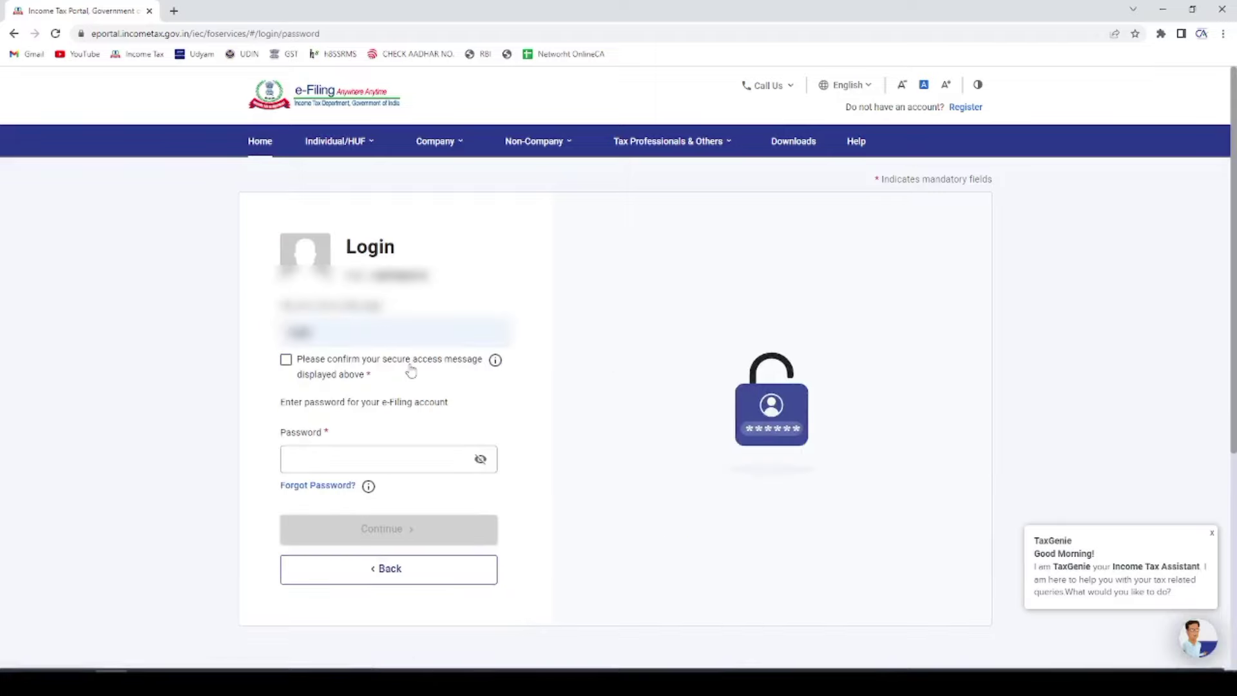
click(286, 361)
click(374, 459)
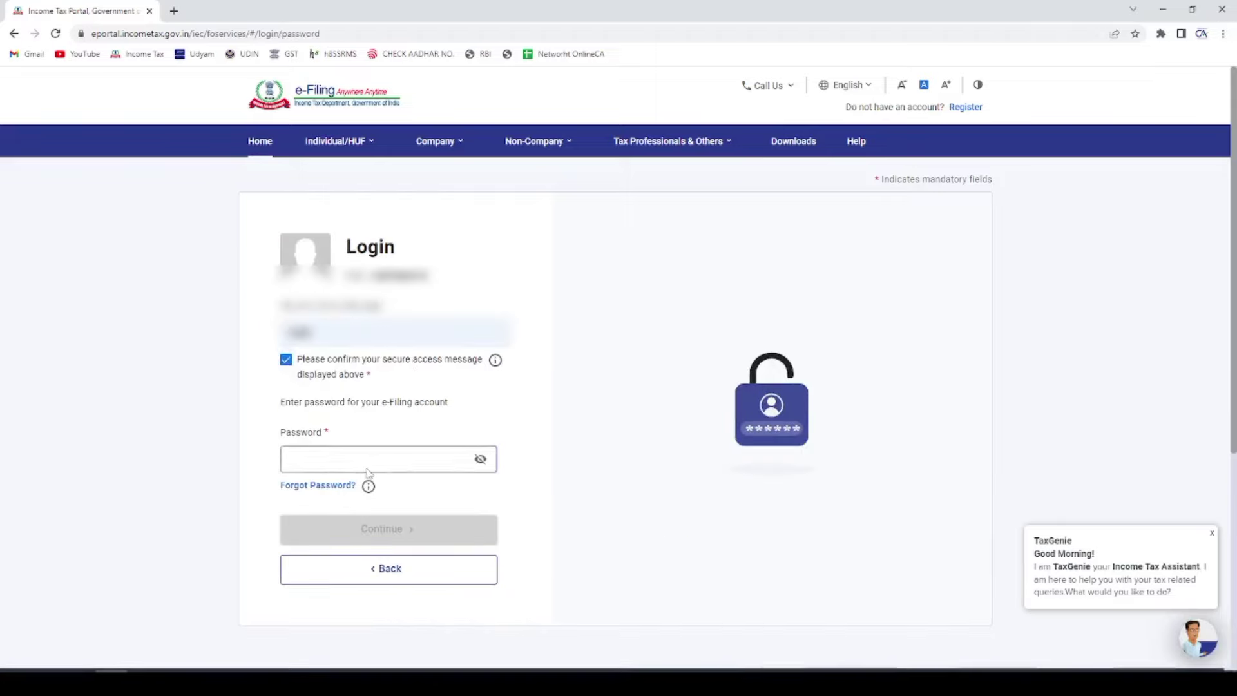
Start the forgotten-password reset and submit the account's user ID for it
click(330, 494)
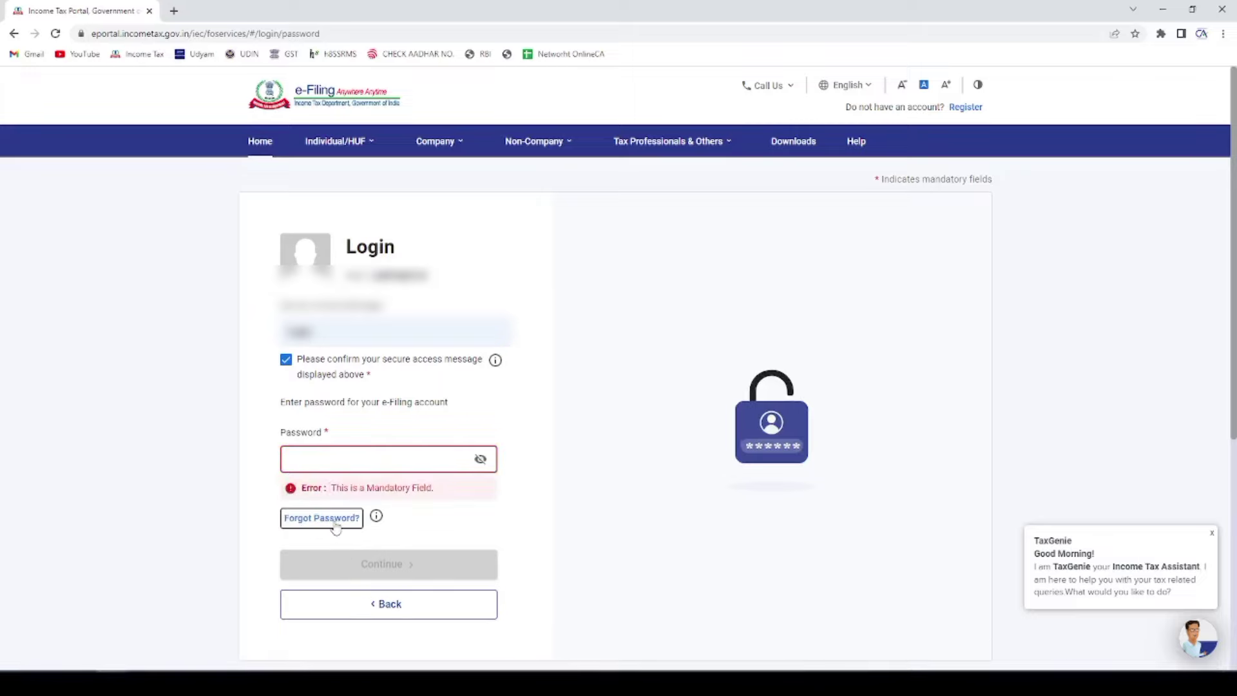
click(333, 522)
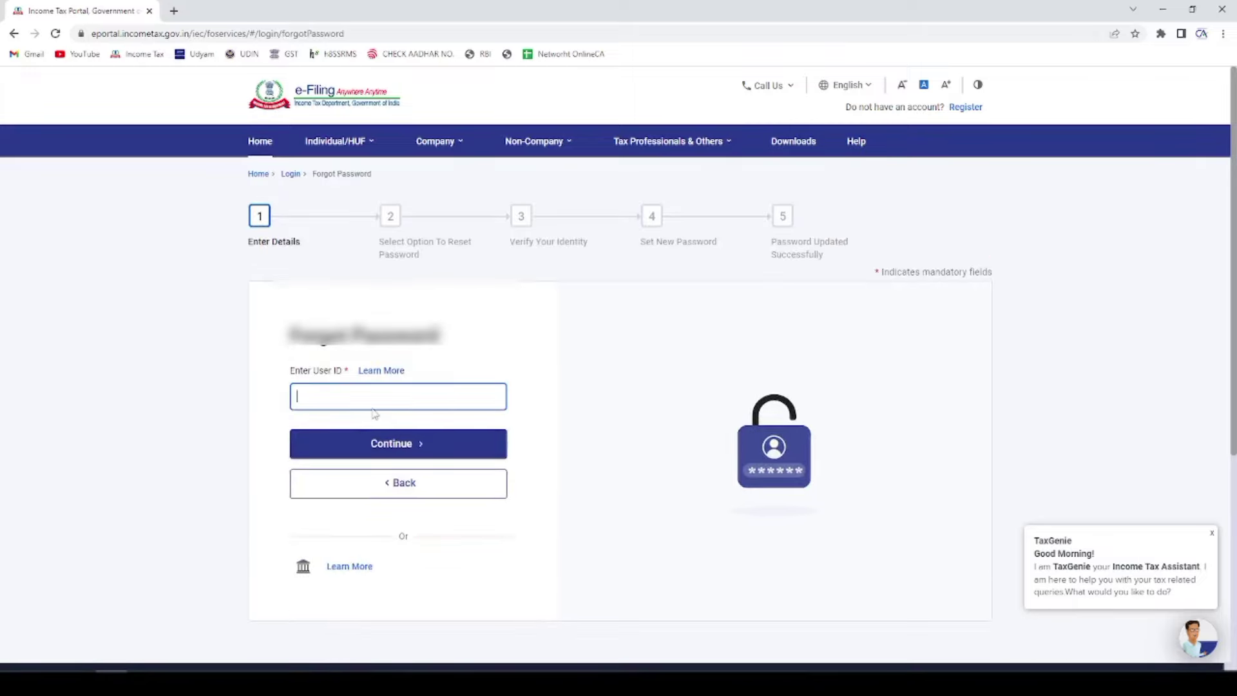
click(371, 404)
click(387, 443)
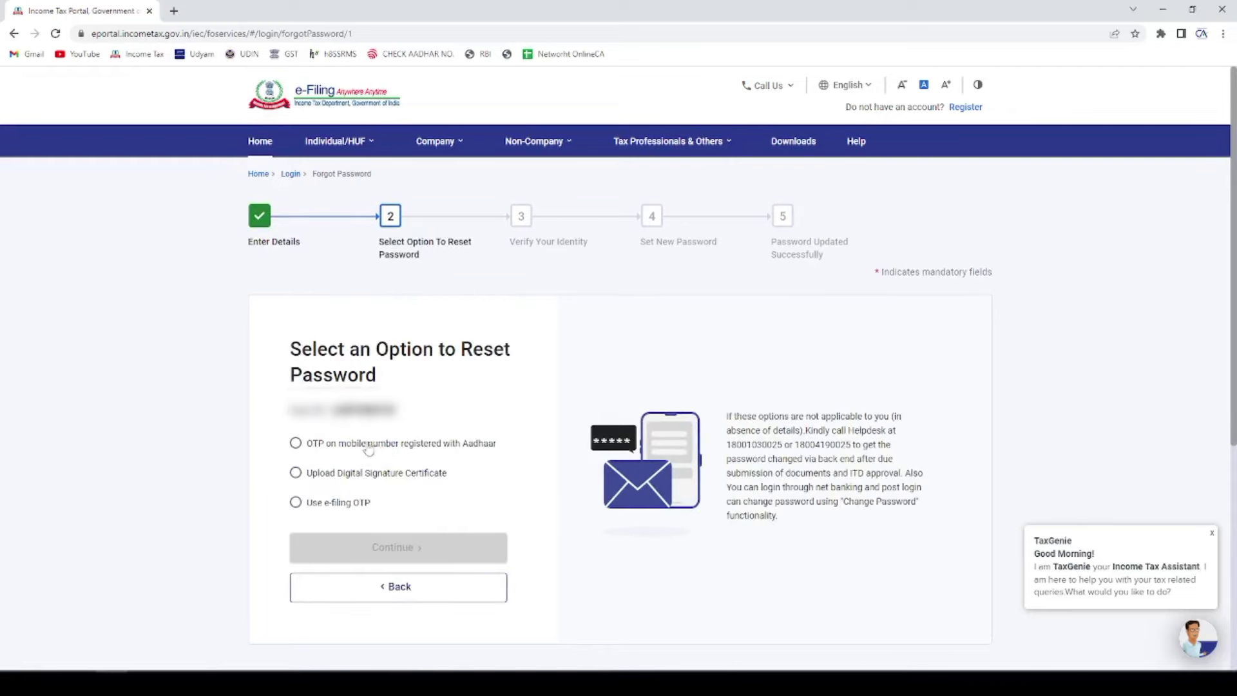
Choose the OTP on the mobile number registered with Aadhaar as the password reset method and continue
click(339, 508)
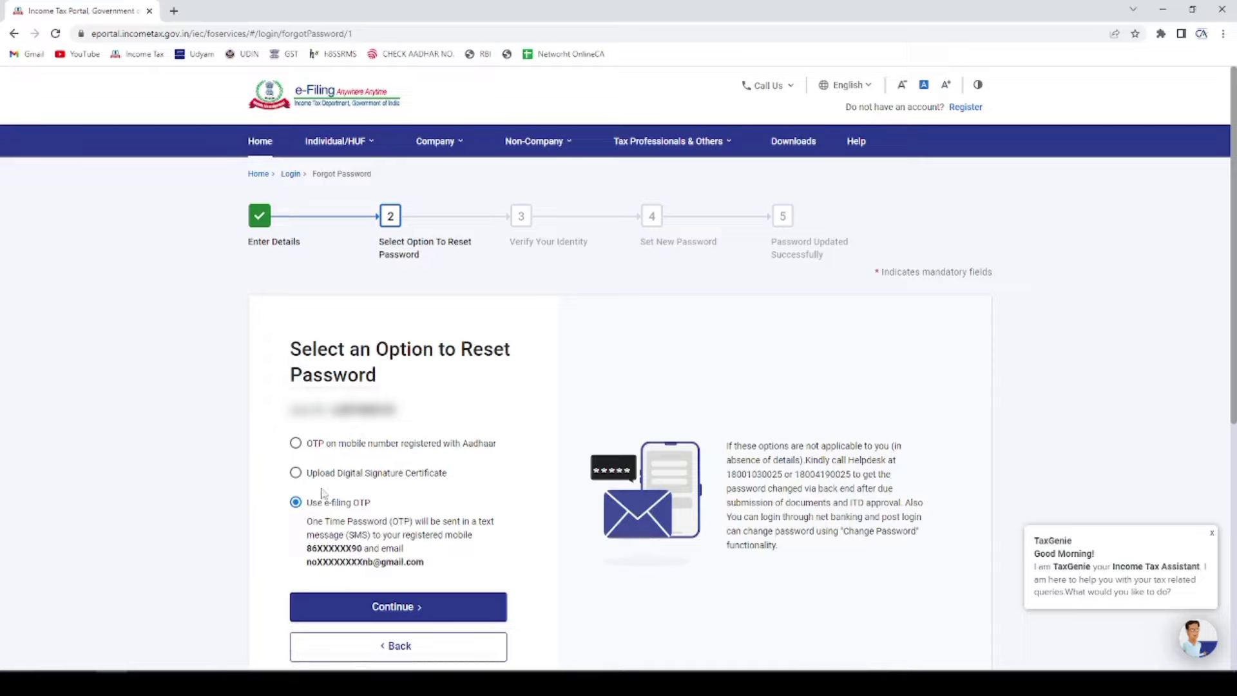
click(296, 474)
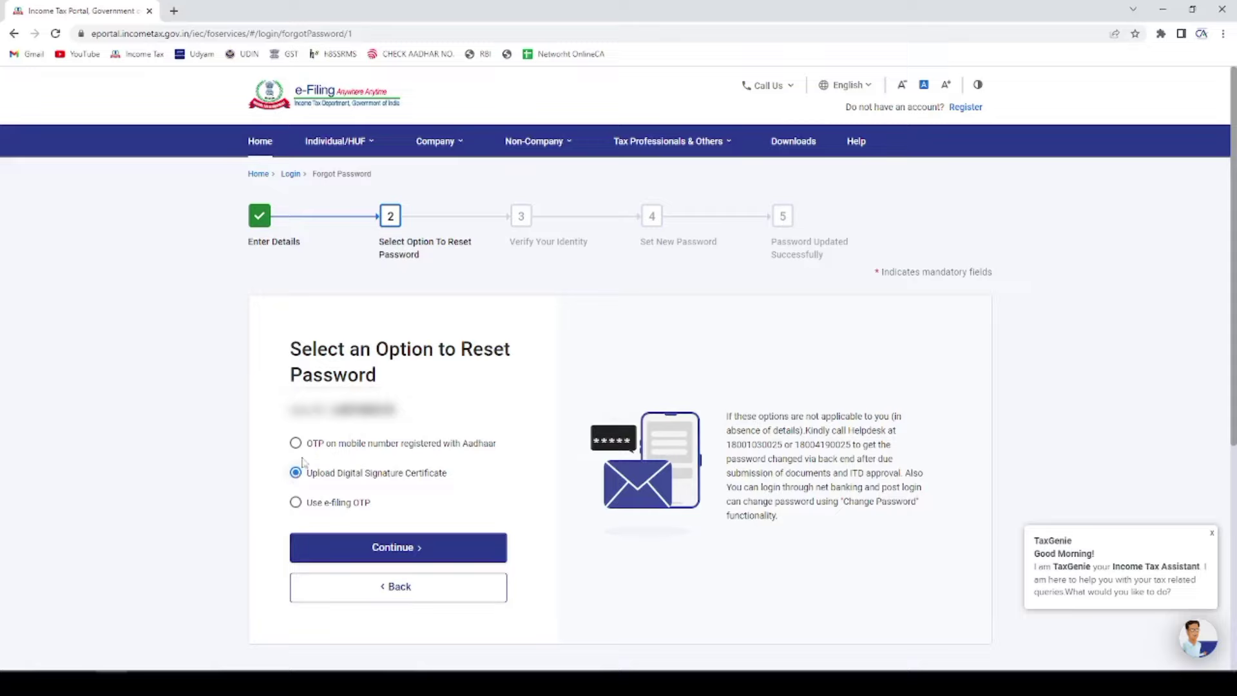
click(295, 443)
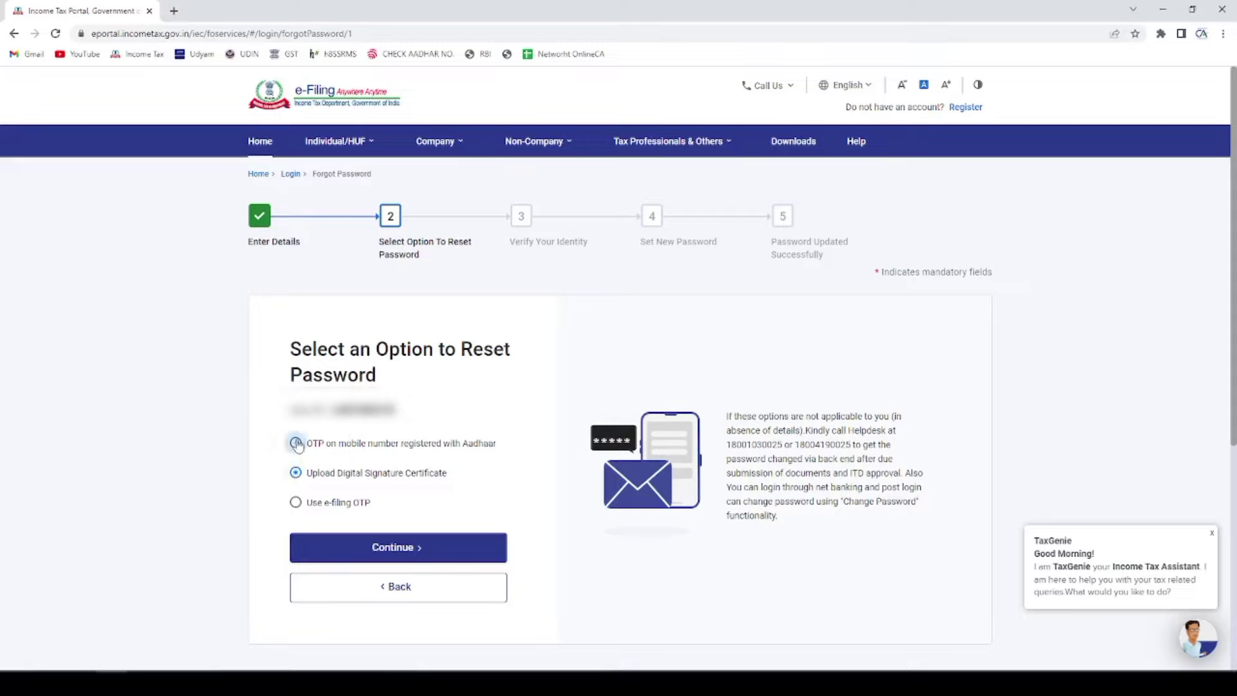
click(385, 547)
Generate a new Aadhaar OTP with consent to validate the Aadhaar details, and enter the received OTP
click(340, 483)
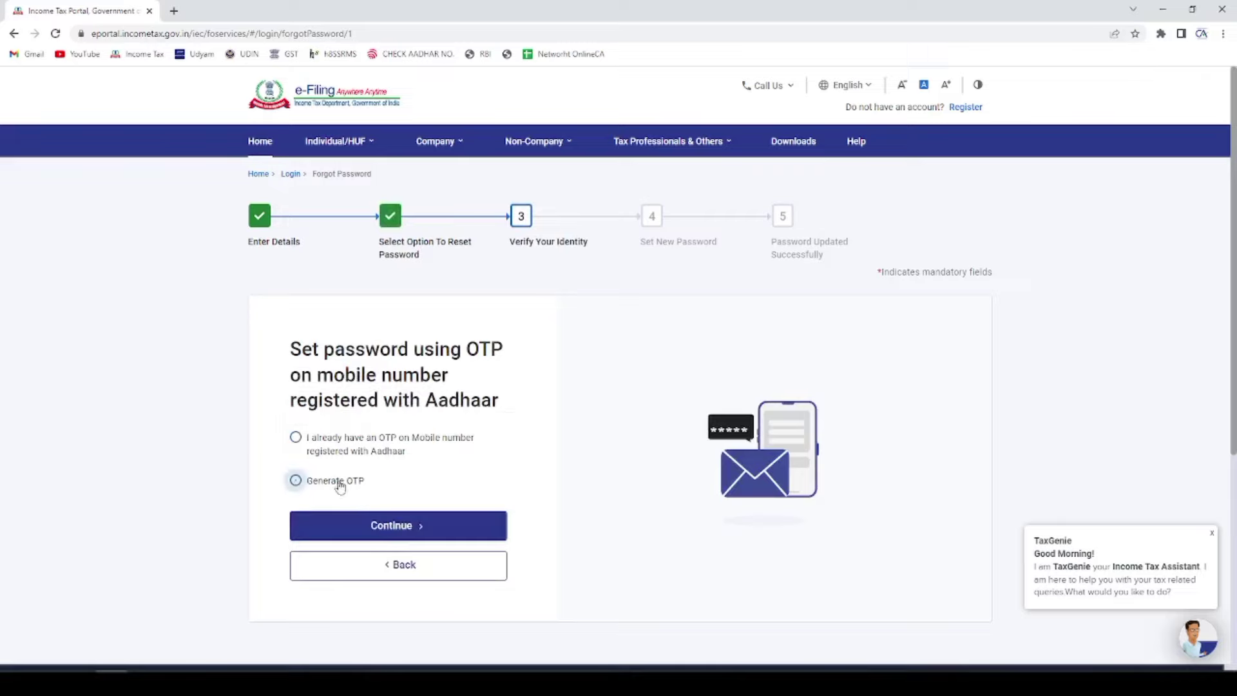
click(388, 526)
click(295, 442)
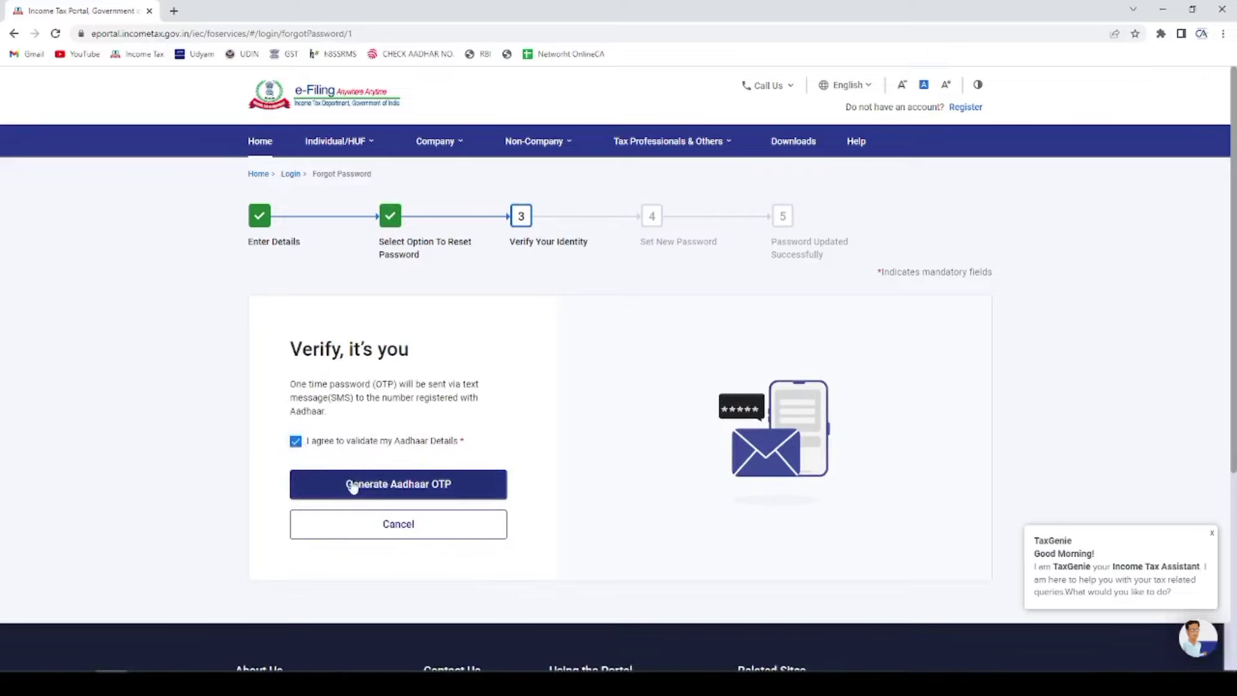
click(354, 484)
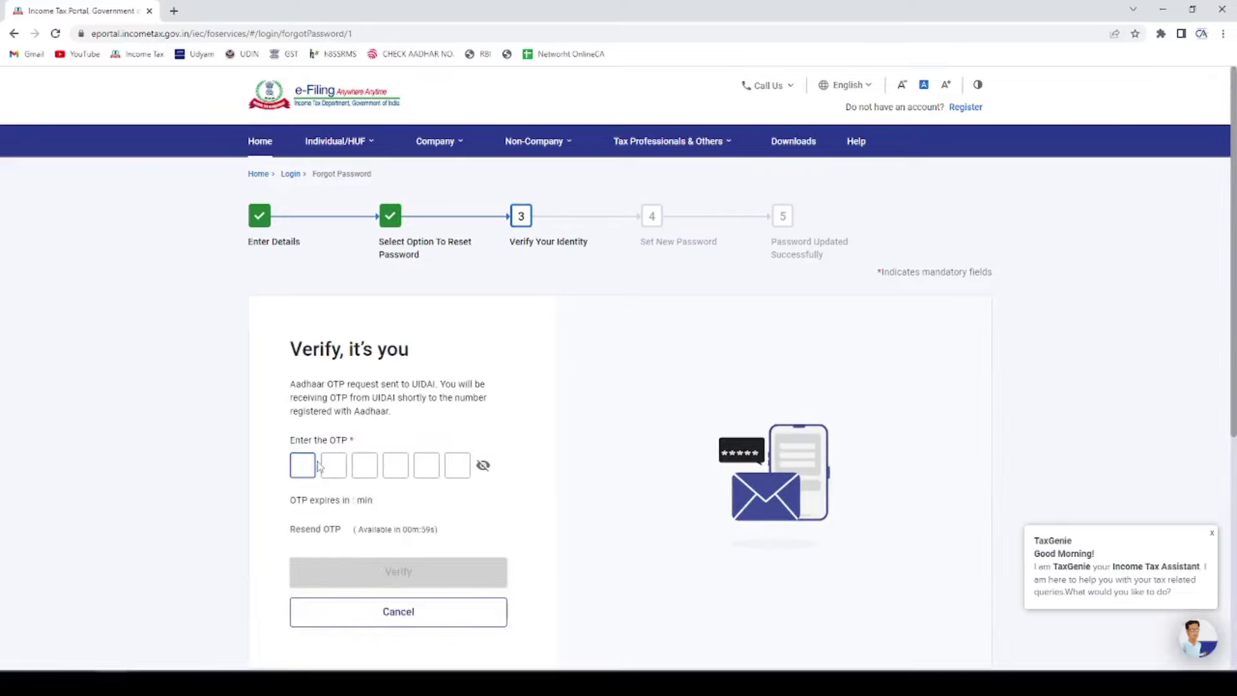
text(••••••)
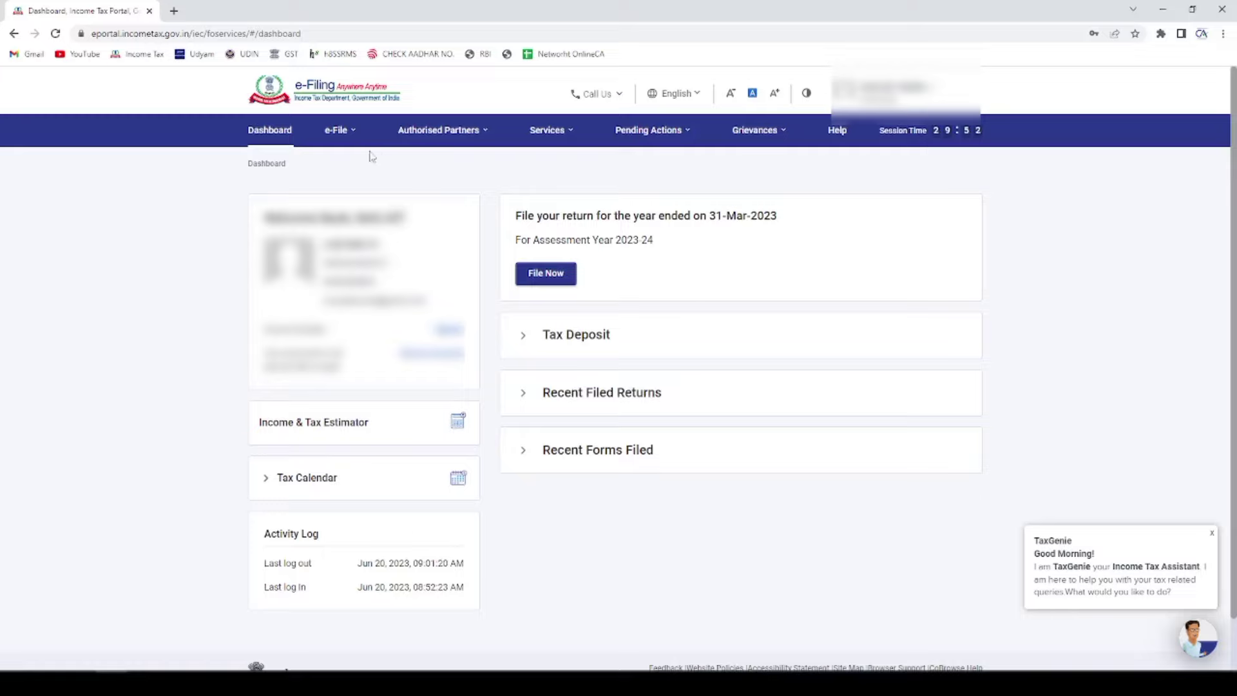
Open the list of filed income tax returns from the dashboard
click(338, 133)
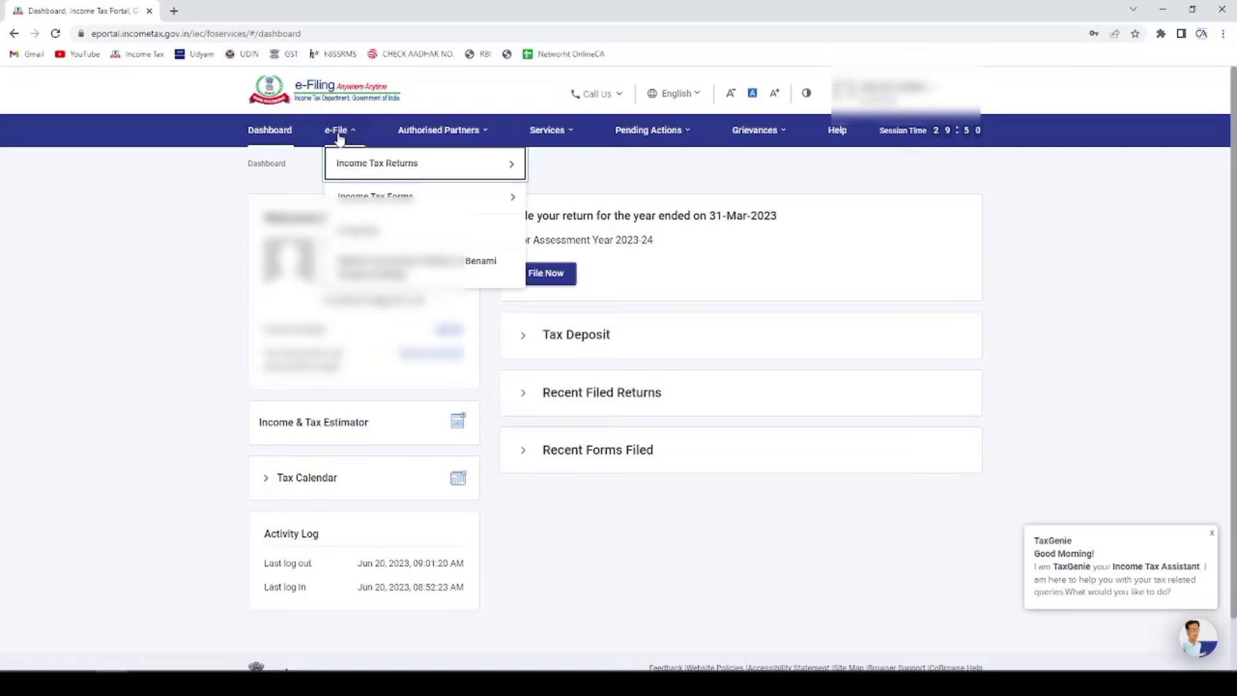
mouse_move(373, 173)
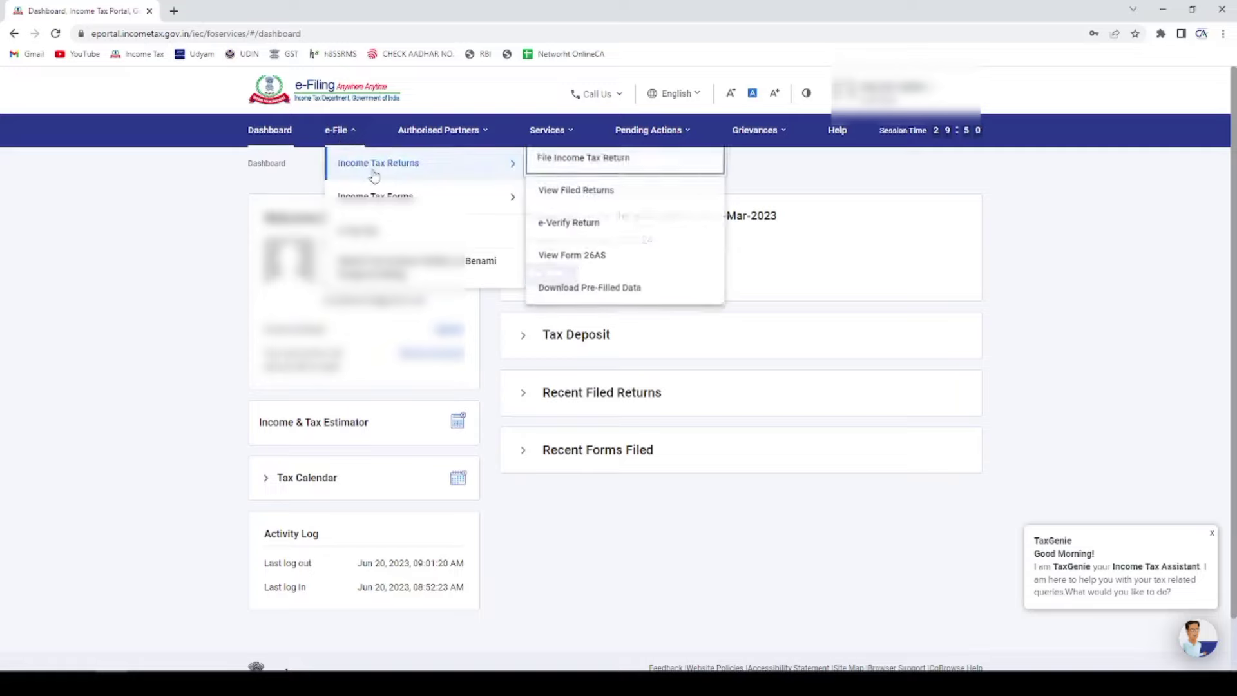
click(588, 191)
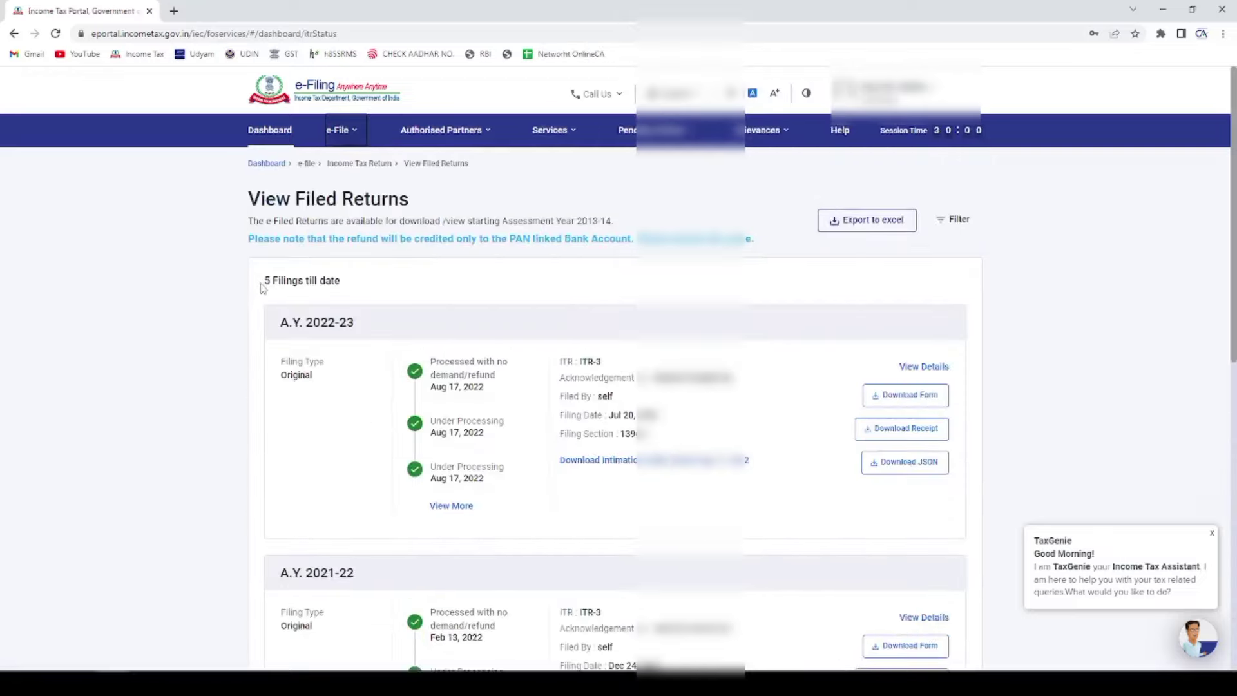
Look through the filed returns on both pages of the list, including the number of filings to date
drag(265, 284, 364, 285)
click(365, 285)
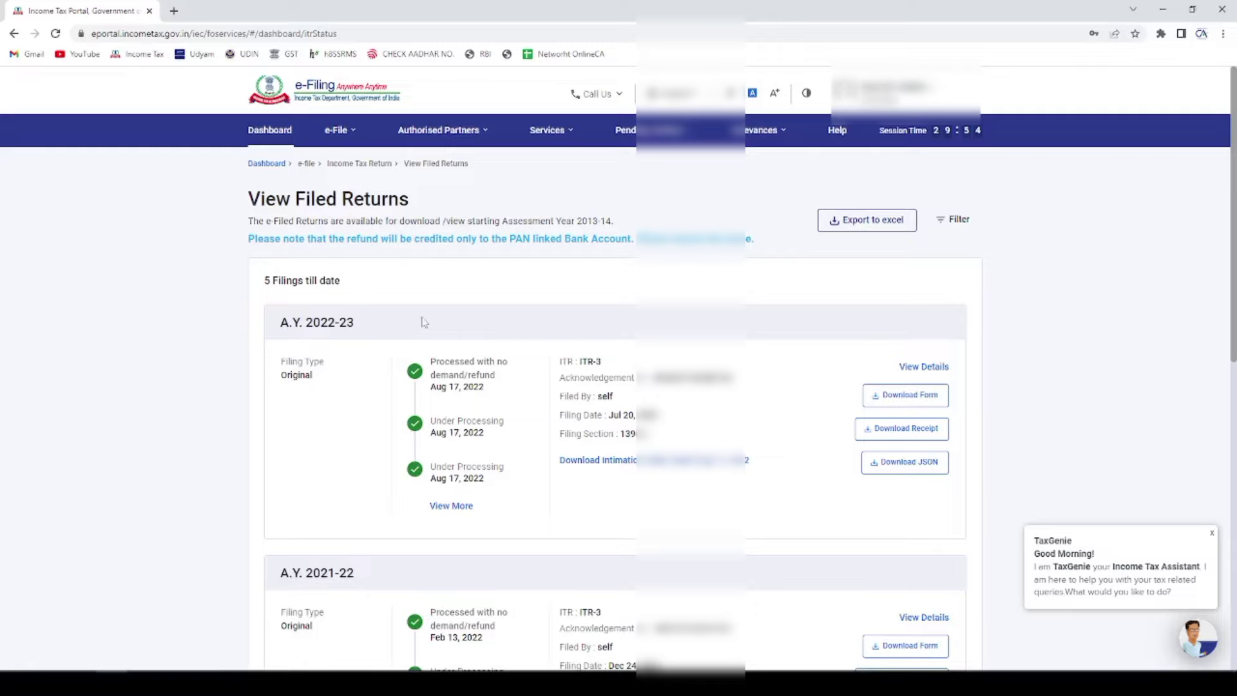
scroll(816, 426, down, 10)
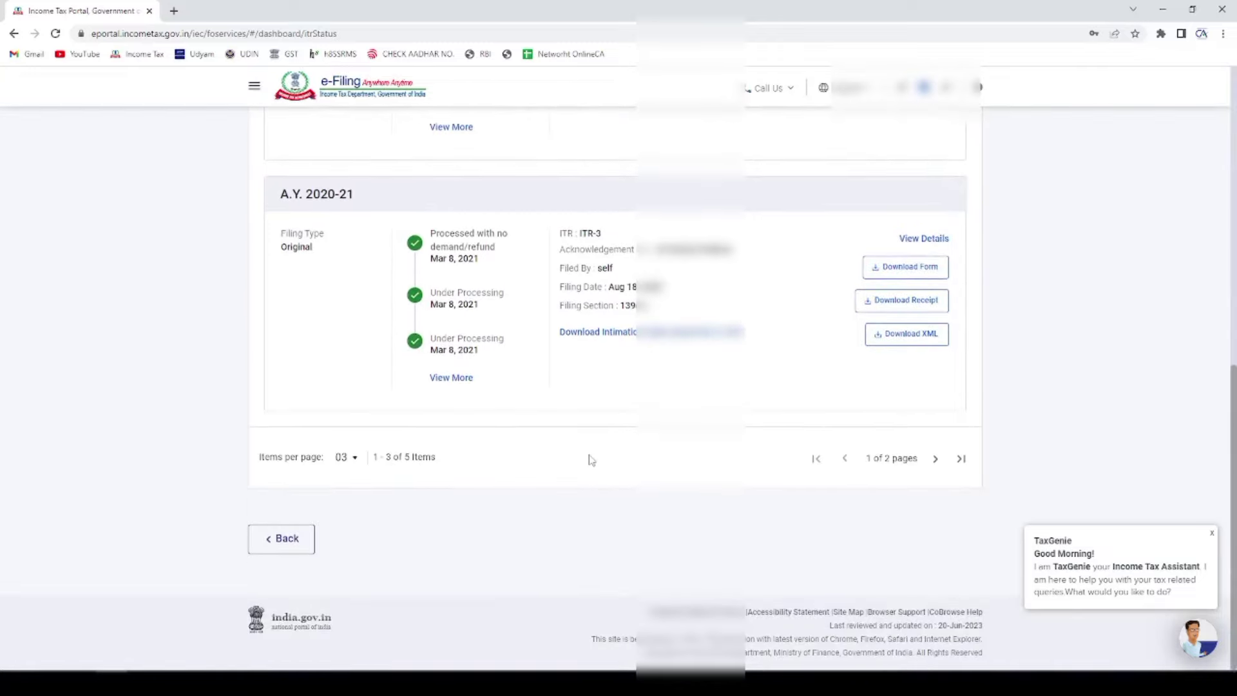
click(935, 458)
scroll(813, 427, down, 10)
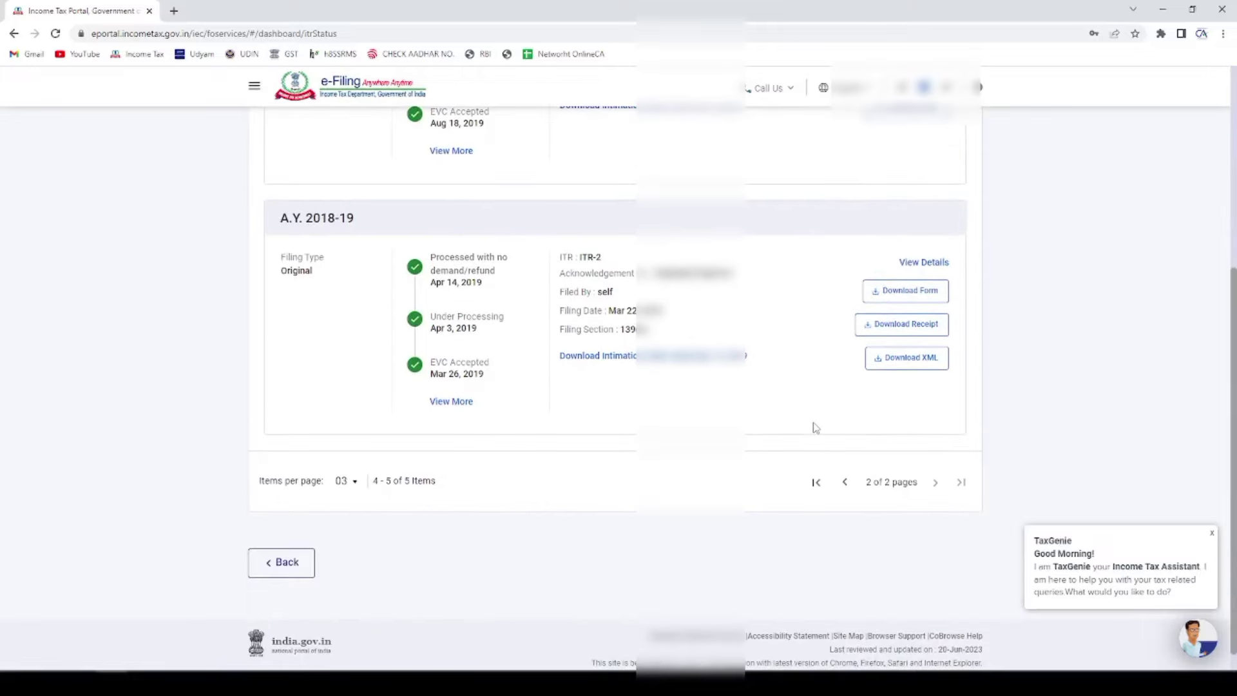
Show more filed returns per page and browse the complete list from its first page
click(354, 487)
click(343, 510)
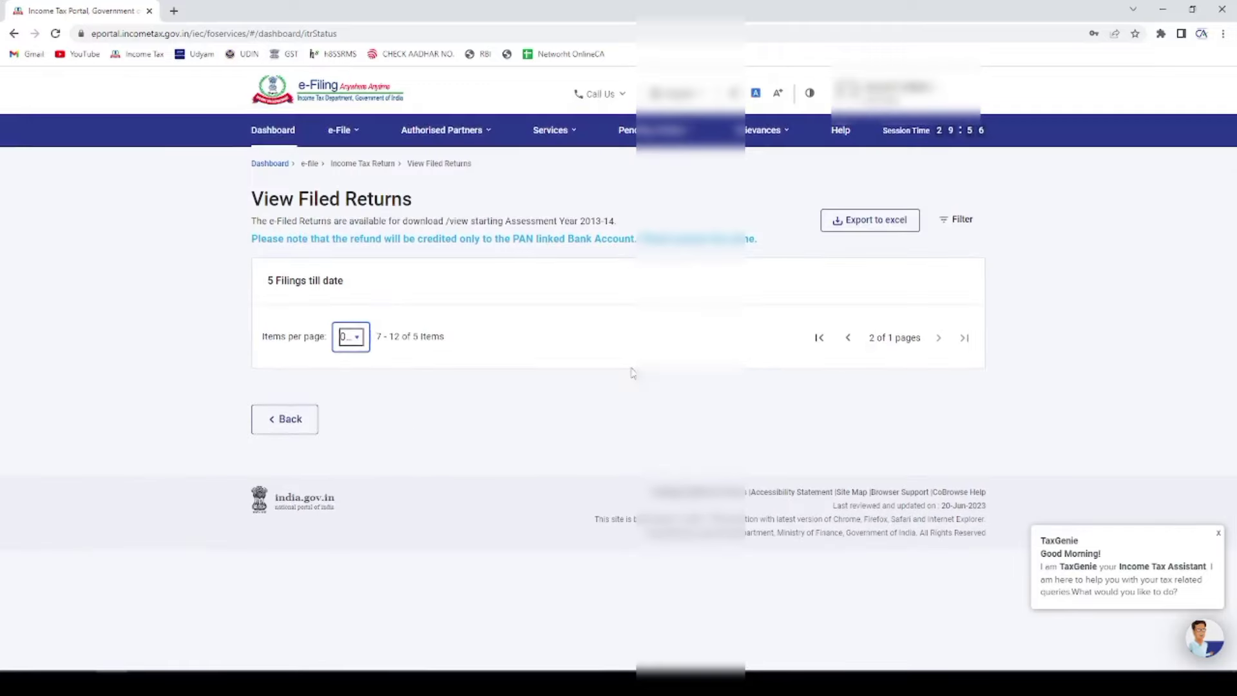
click(849, 338)
scroll(682, 419, down, 10)
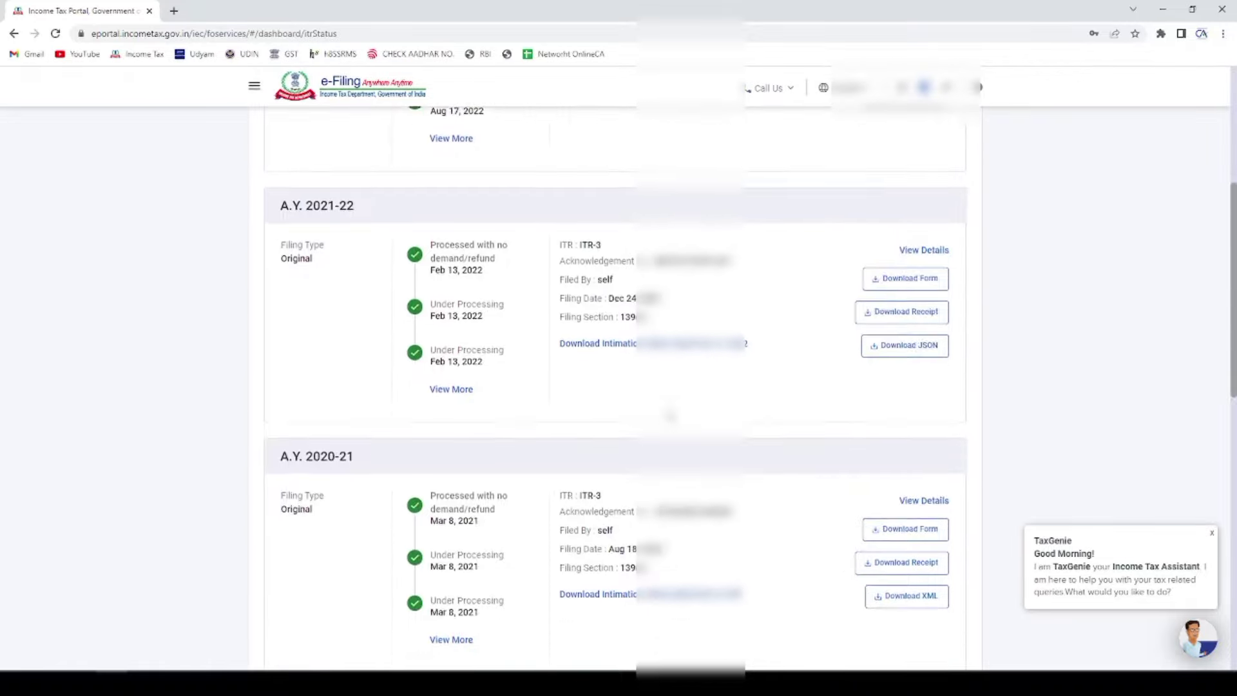
scroll(615, 387, down, 5)
scroll(615, 387, up, 20)
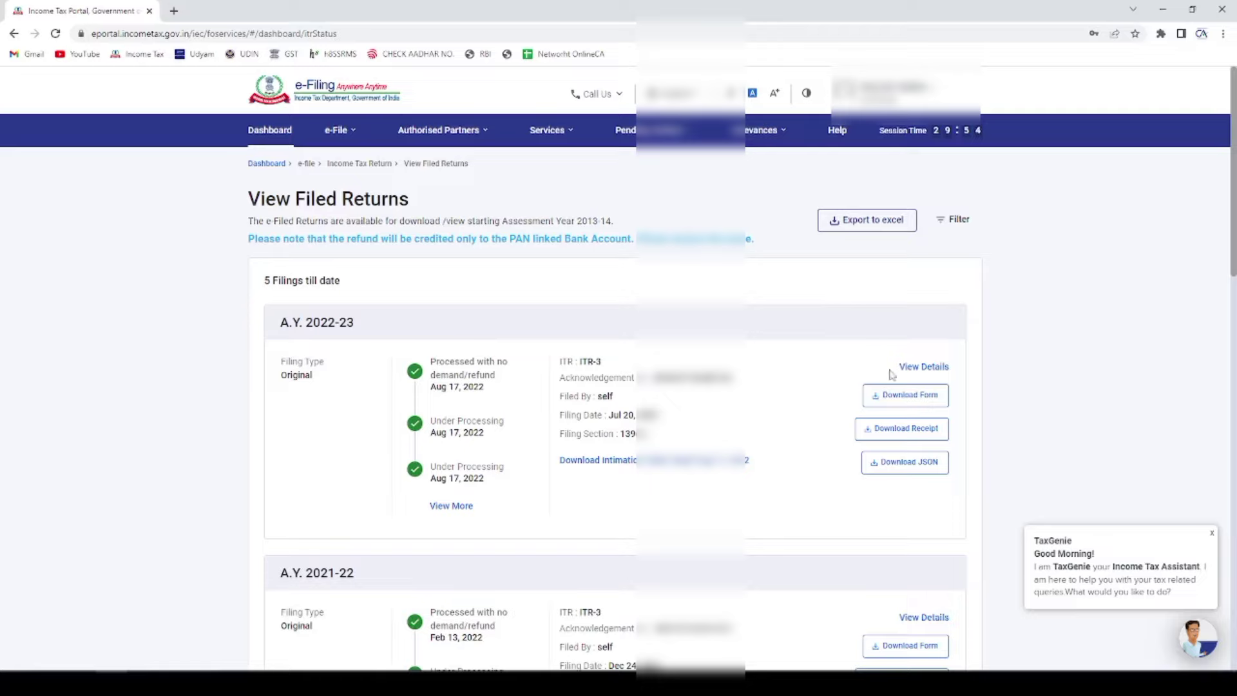
Download the receipt of the A.Y. 2022-23 return and save it to the Desktop
click(908, 436)
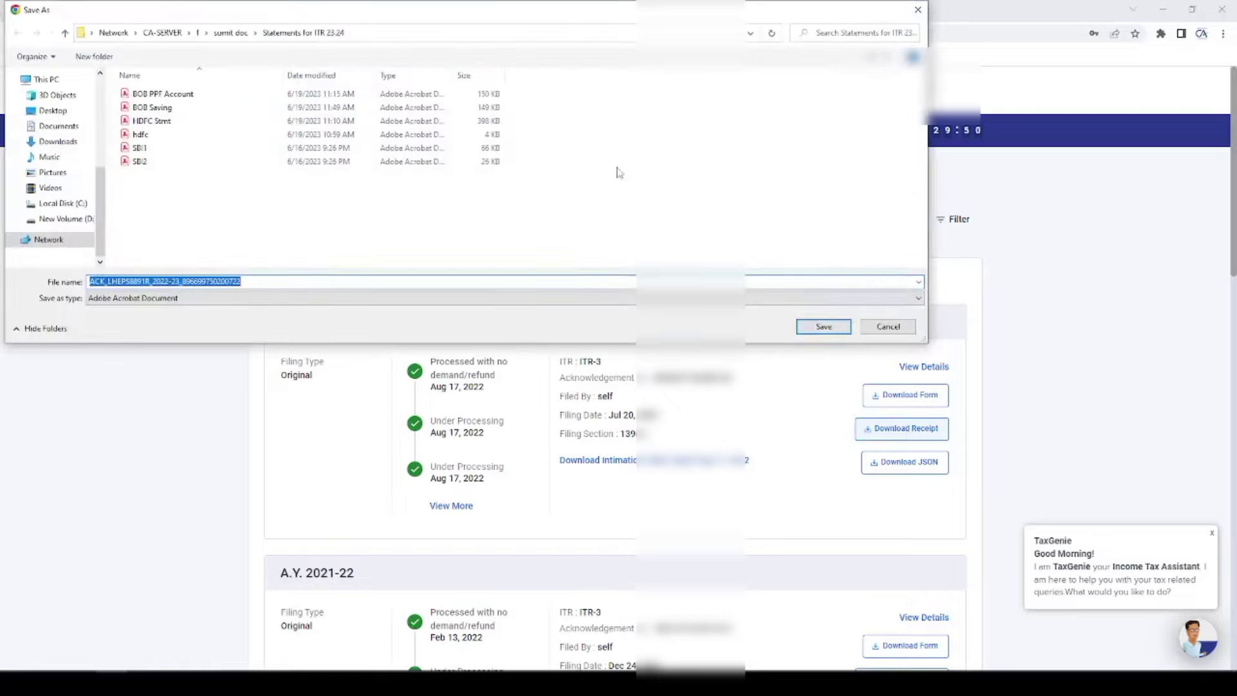
scroll(71, 126, up, 3)
scroll(65, 122, up, 3)
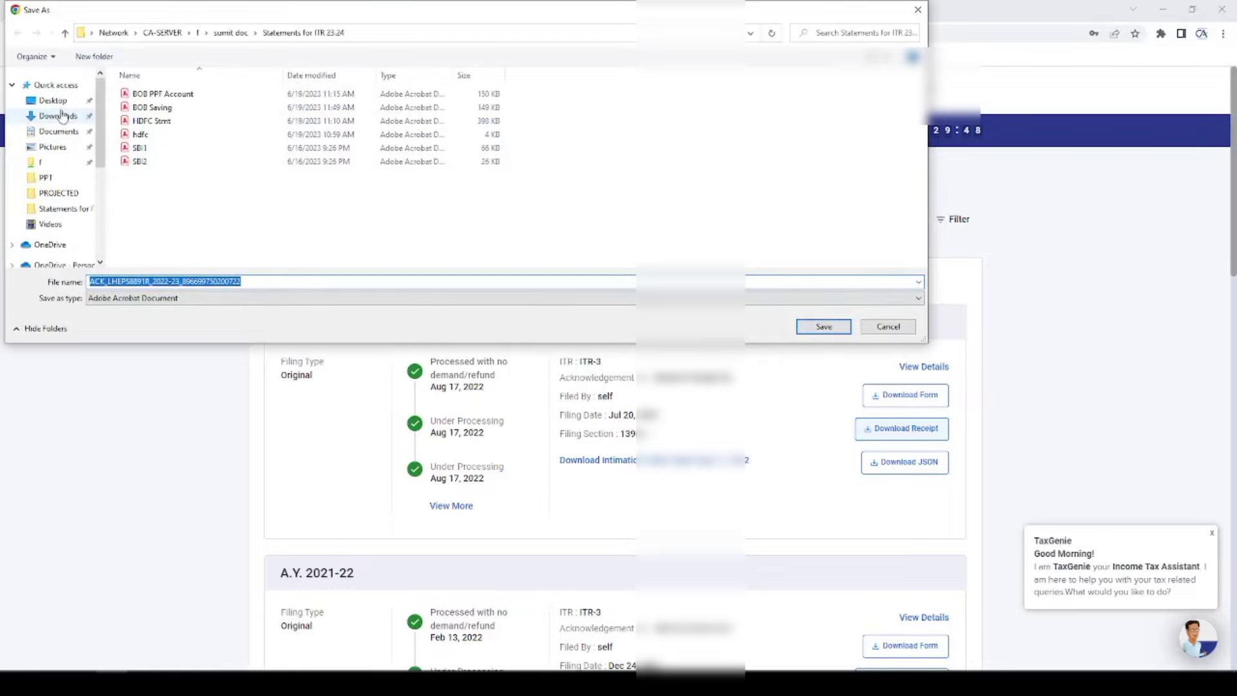
click(50, 102)
click(823, 326)
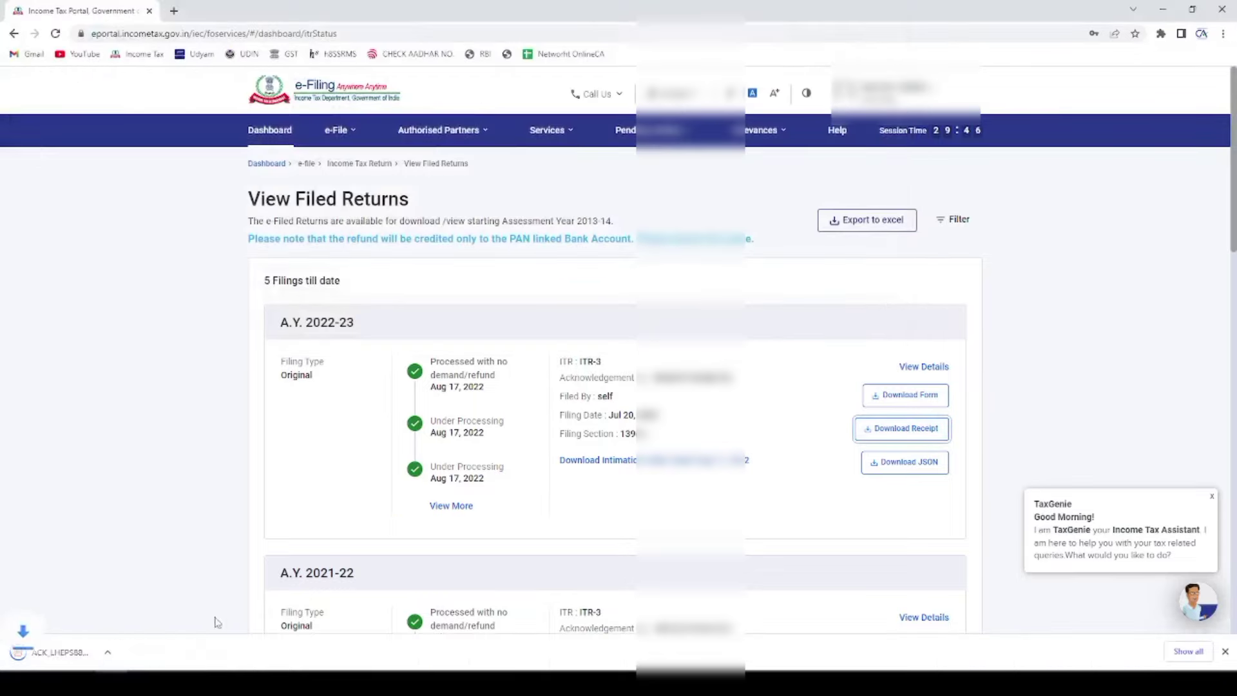
Open the downloaded receipt PDF and examine its Indian Income Tax Return Acknowledgement heading
click(67, 654)
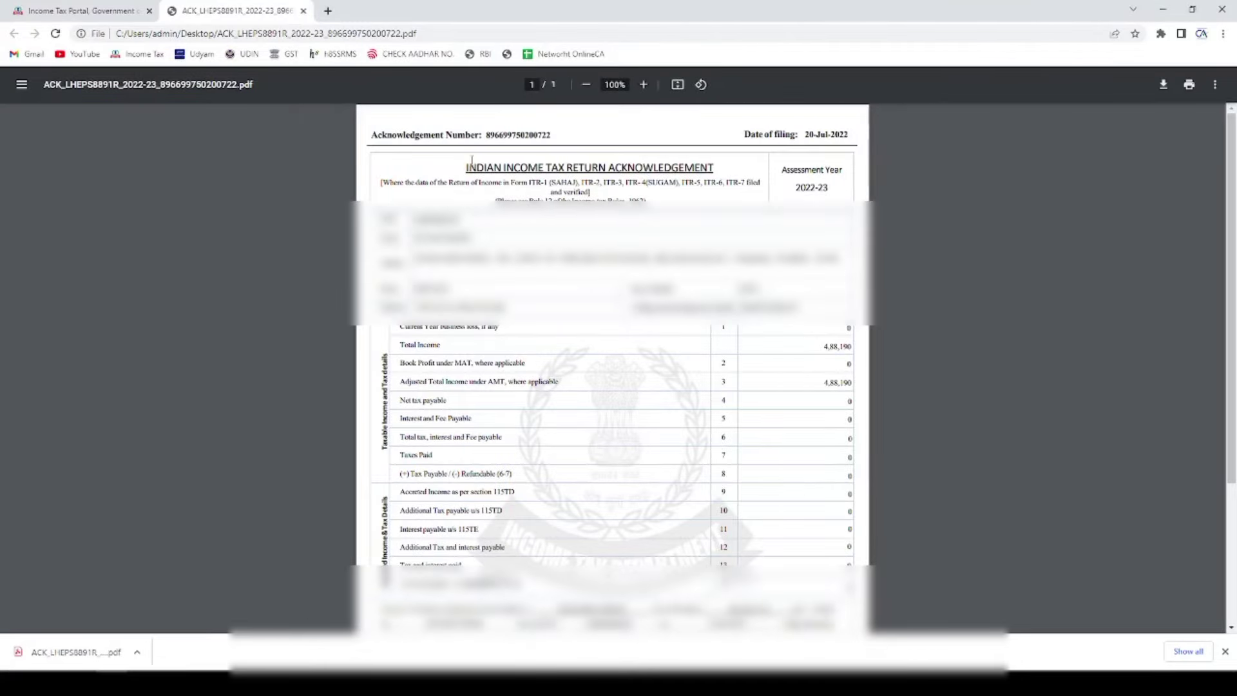
drag(467, 168, 715, 164)
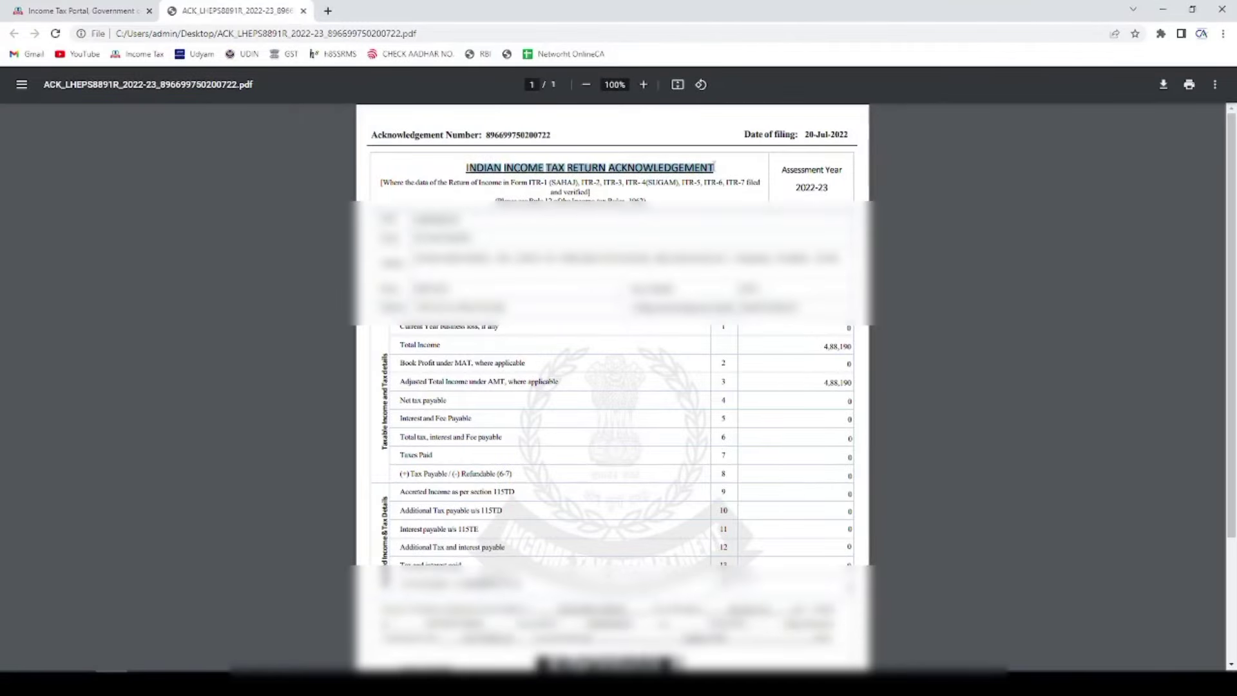
click(719, 163)
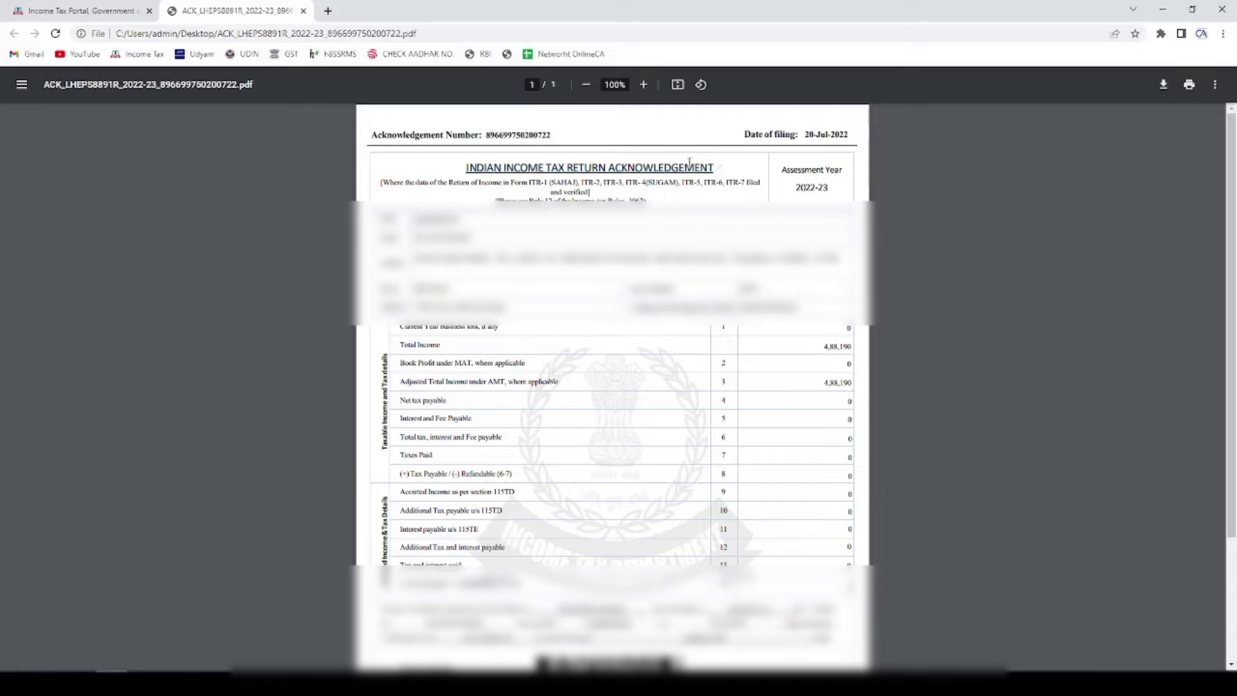
drag(609, 166, 720, 167)
click(730, 167)
key(alt+Tab)
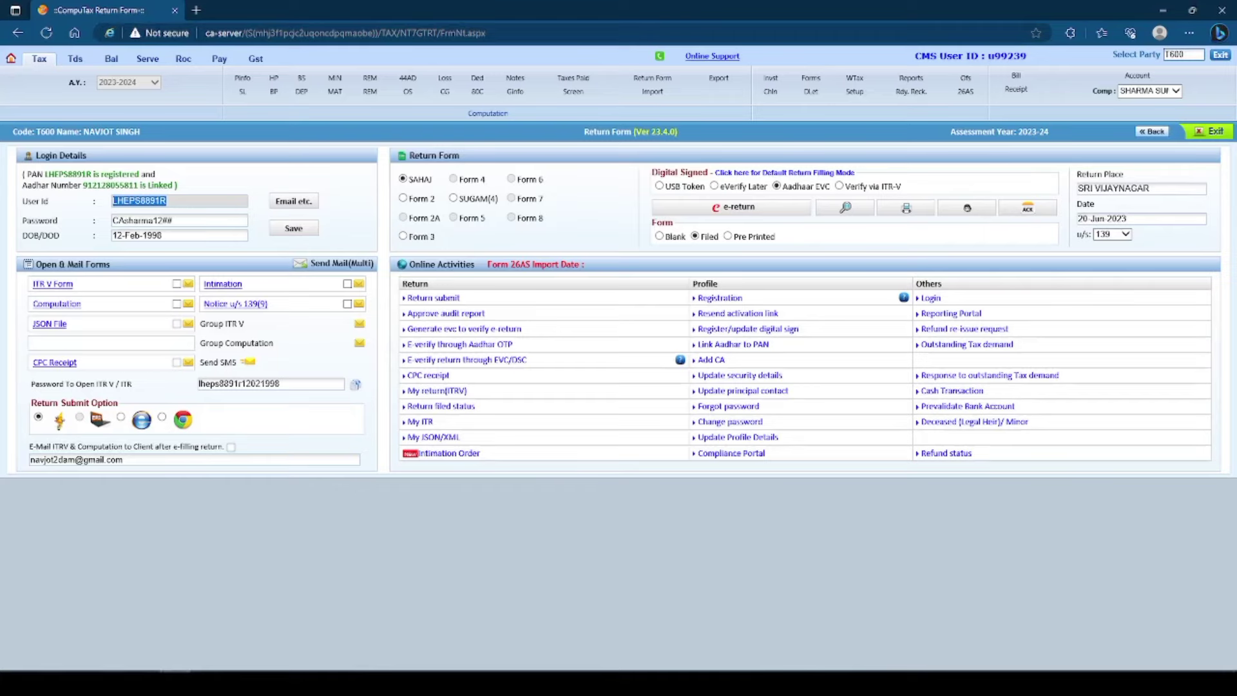
key(alt+Tab)
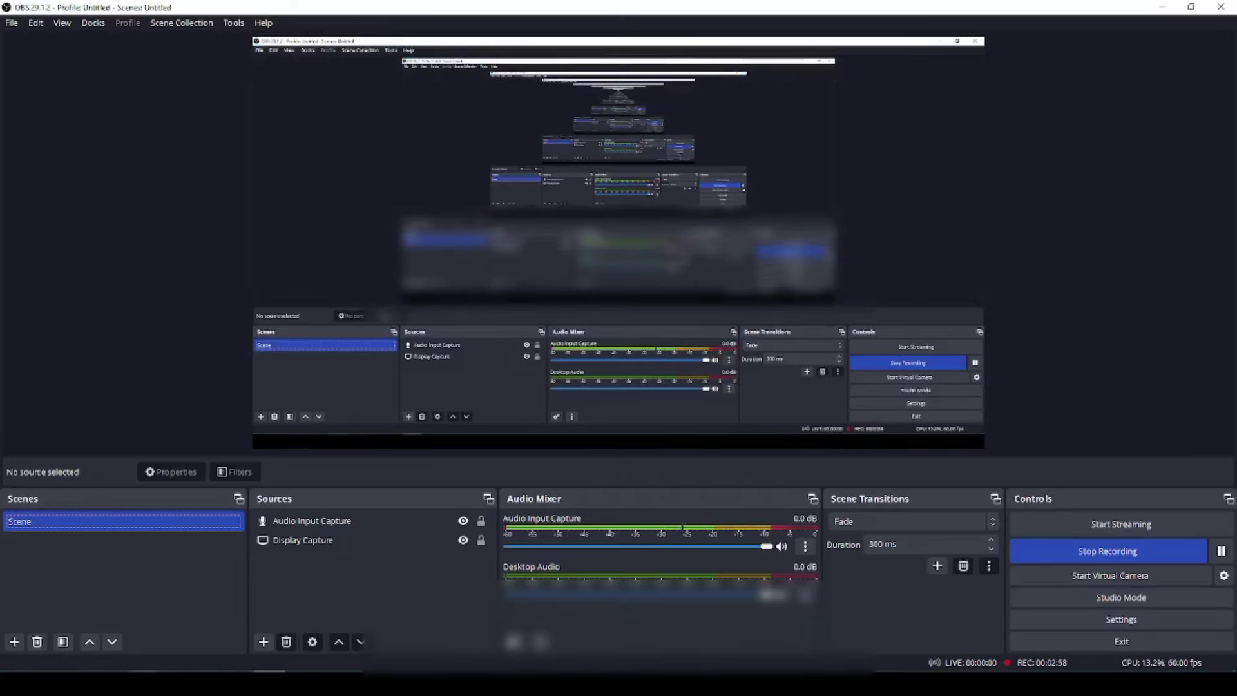
key(alt+Tab)
Download the full form of the A.Y. 2022-23 return to the Desktop and open the PDF
click(87, 11)
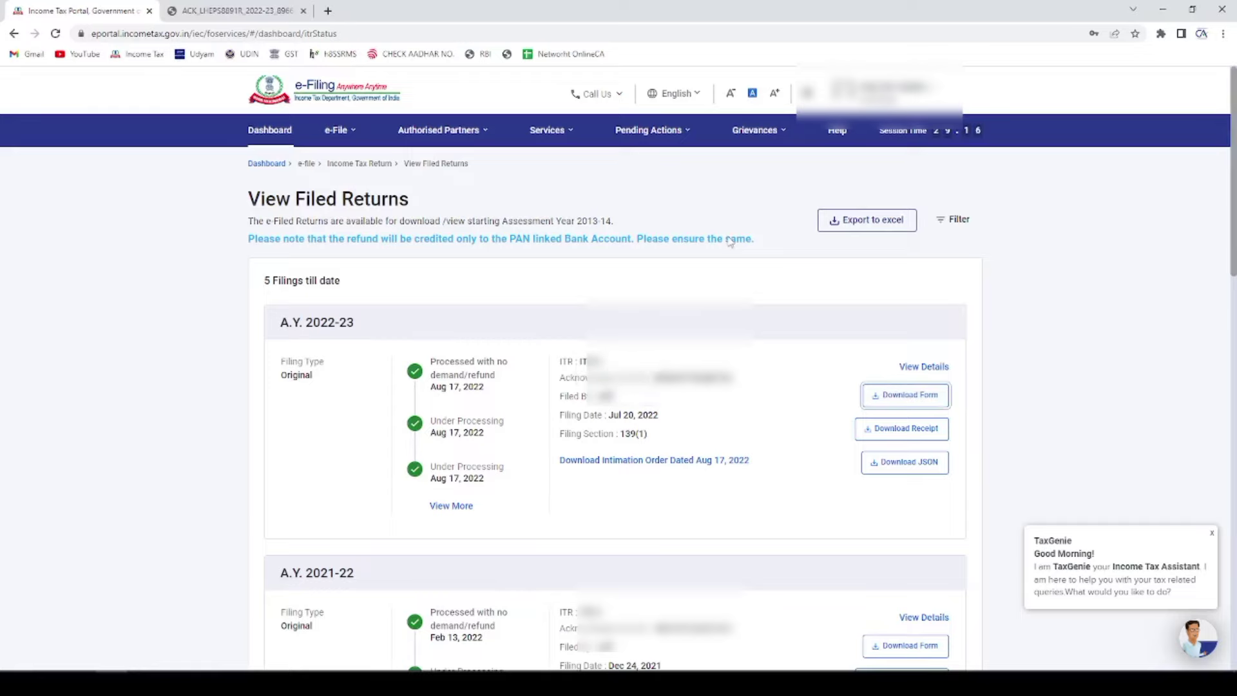
click(811, 321)
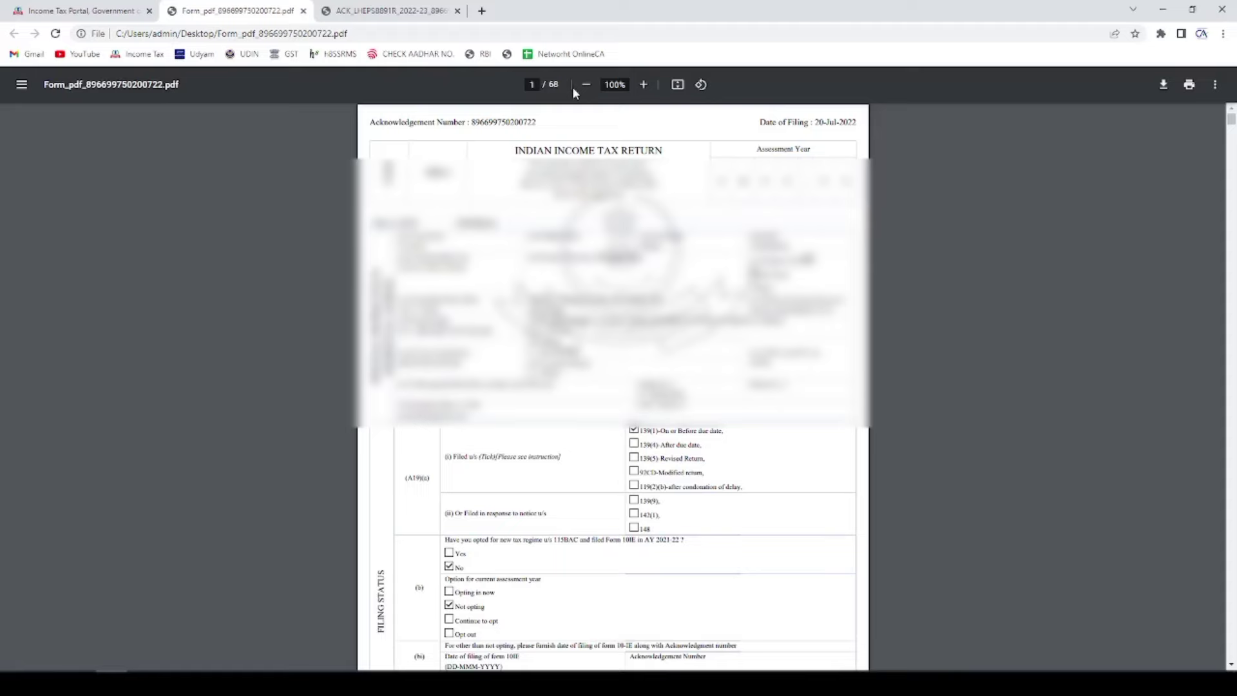
Export the filed returns list to an Excel worksheet and save it to the Desktop
click(140, 10)
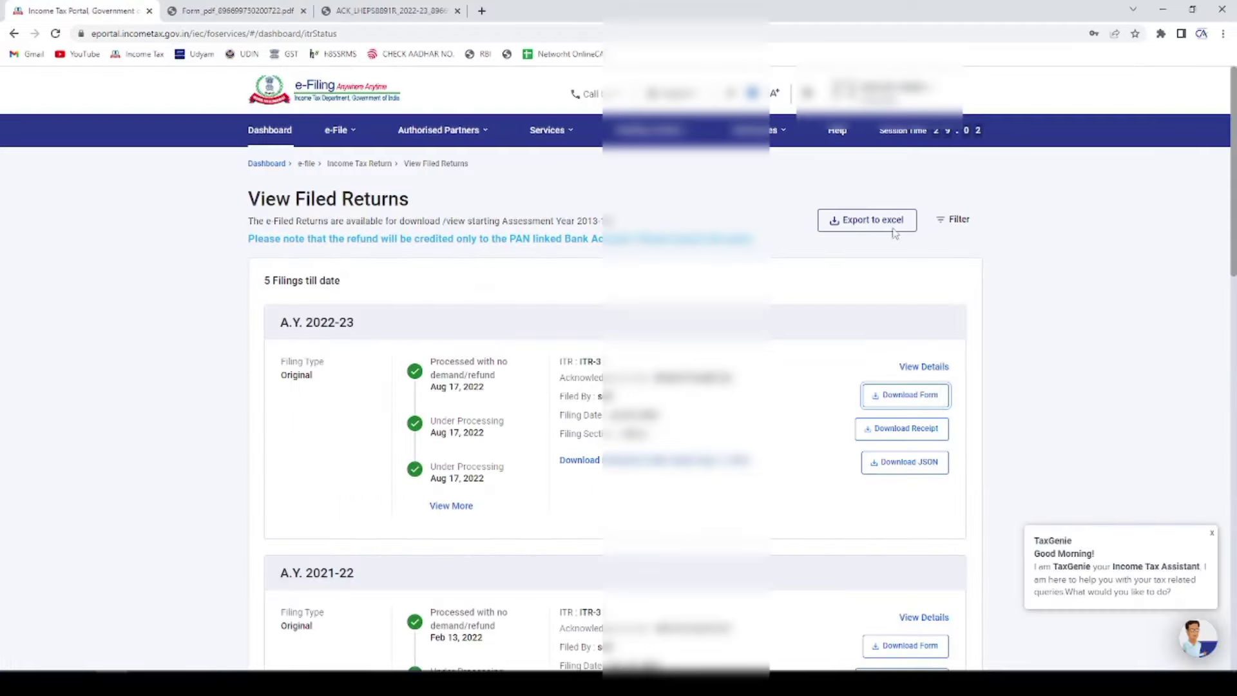
click(872, 220)
click(824, 327)
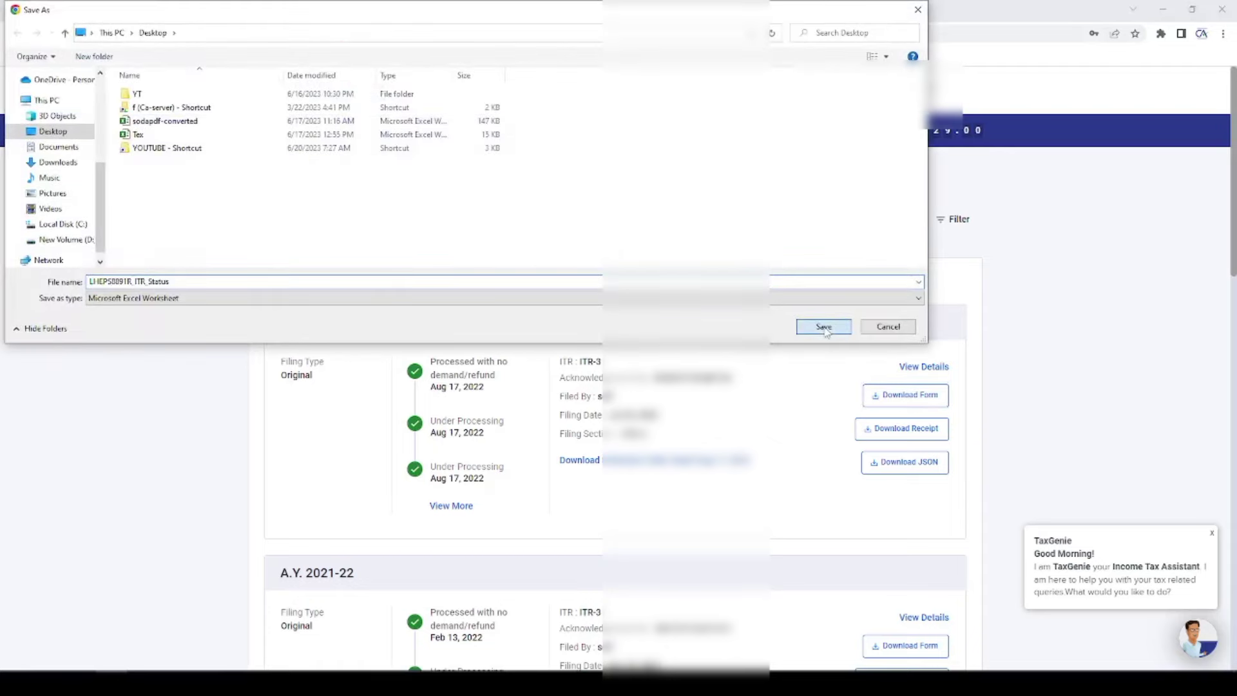
Open the exported status worksheet in Excel and fit the Assessment_Year, Filing_Type, ITR, Filed_By and Filing_Date columns to their contents
click(61, 652)
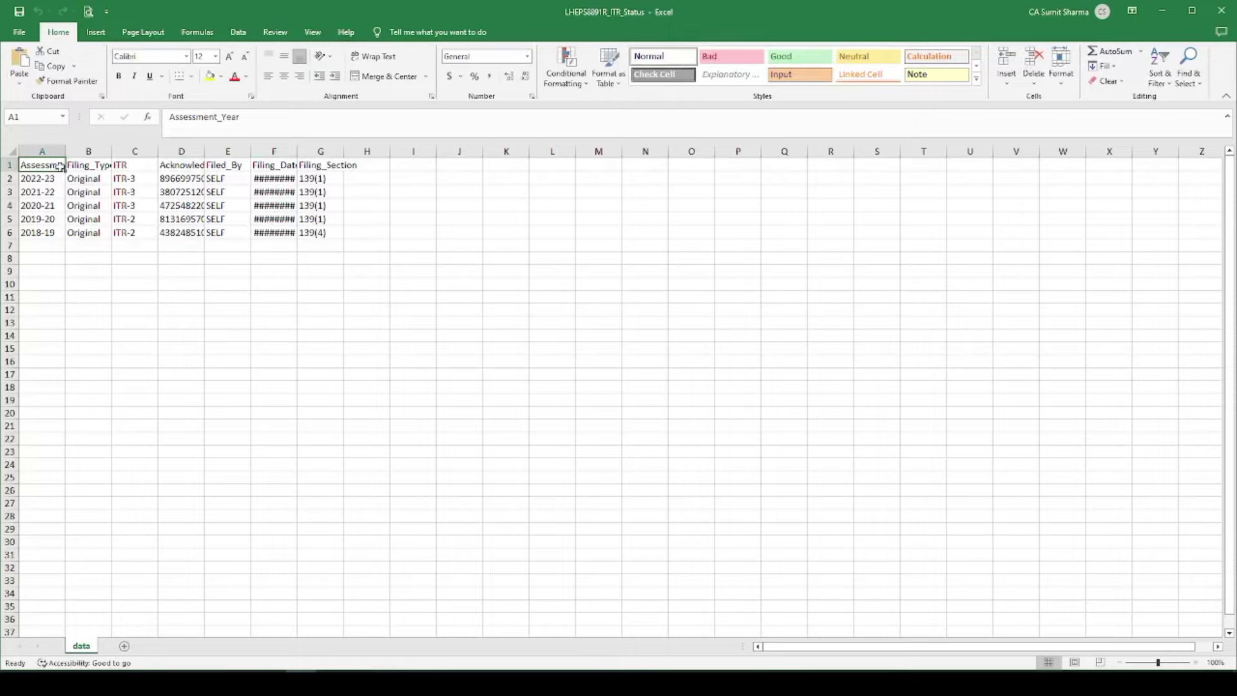
double_click(65, 151)
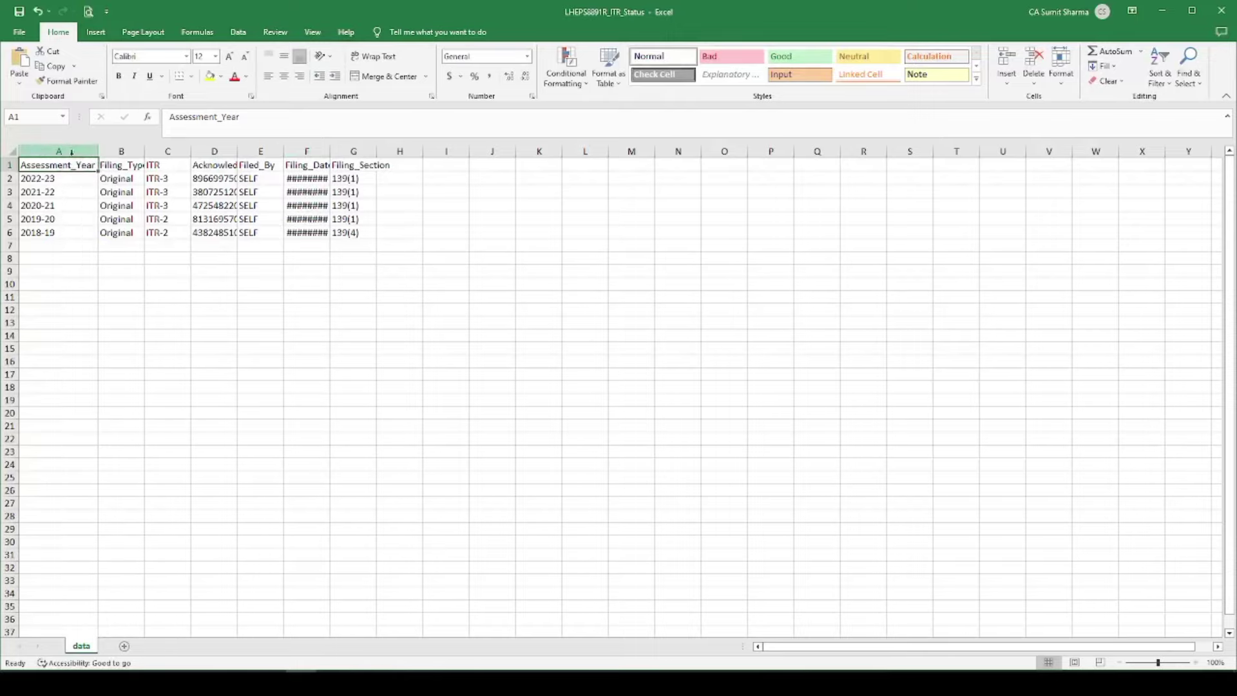
double_click(148, 151)
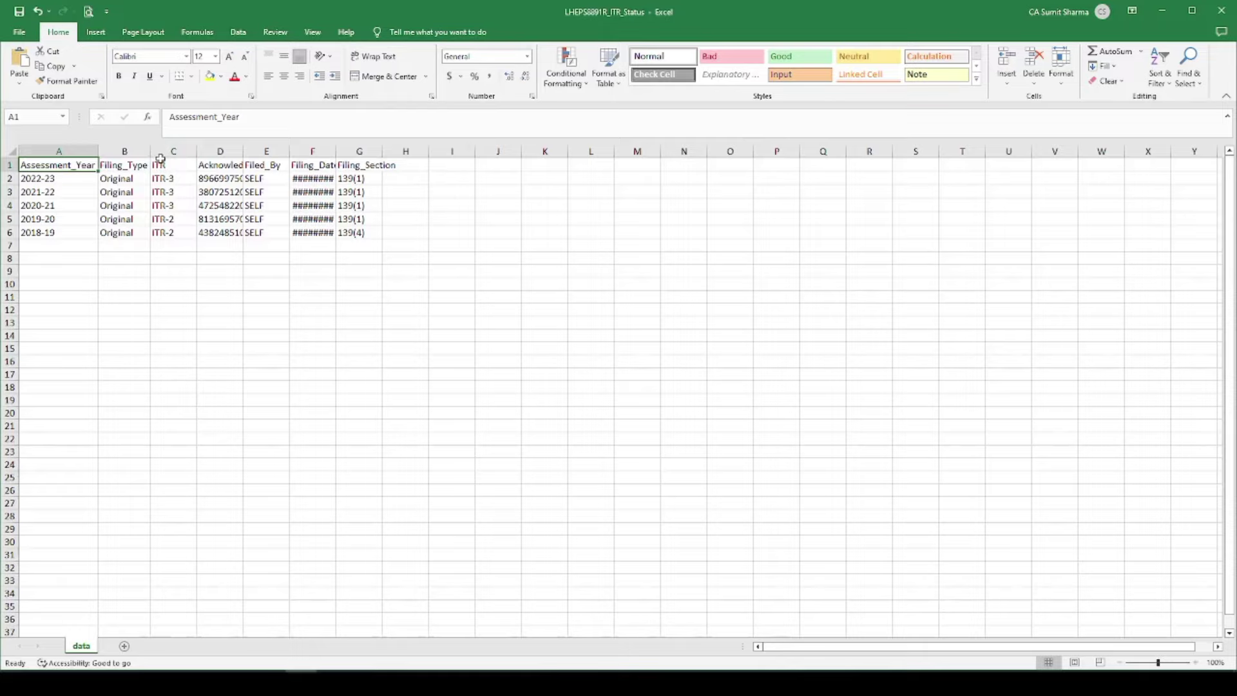
double_click(196, 150)
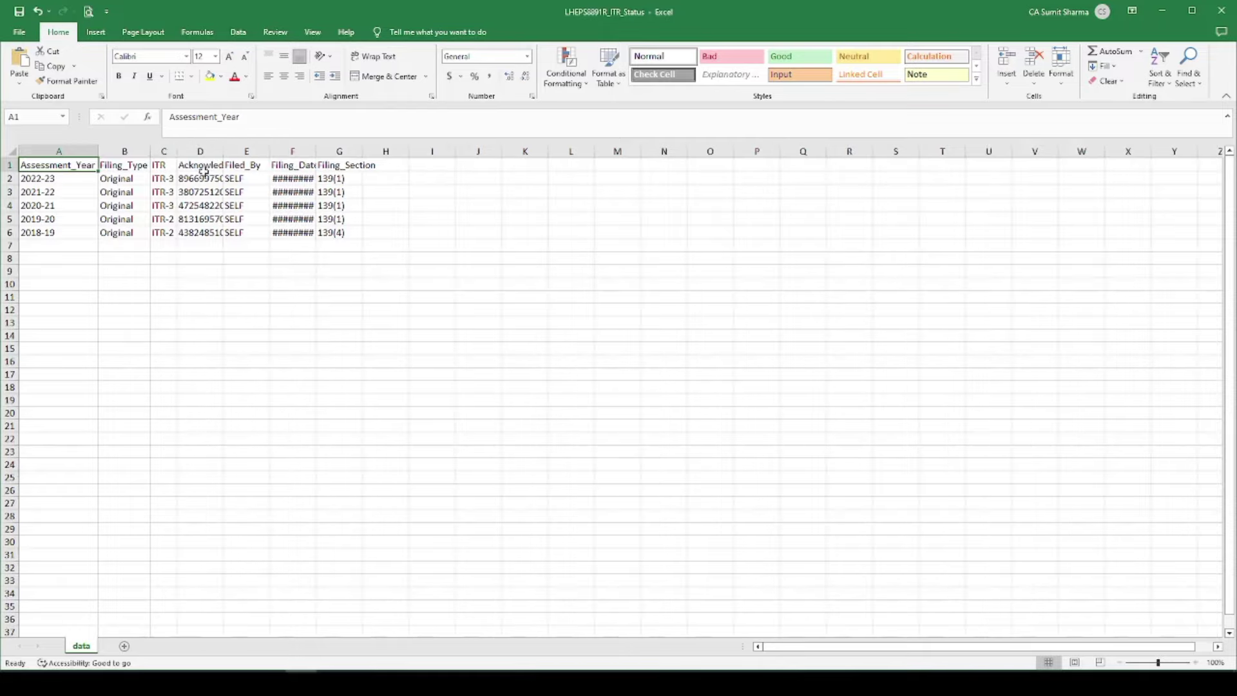
double_click(269, 149)
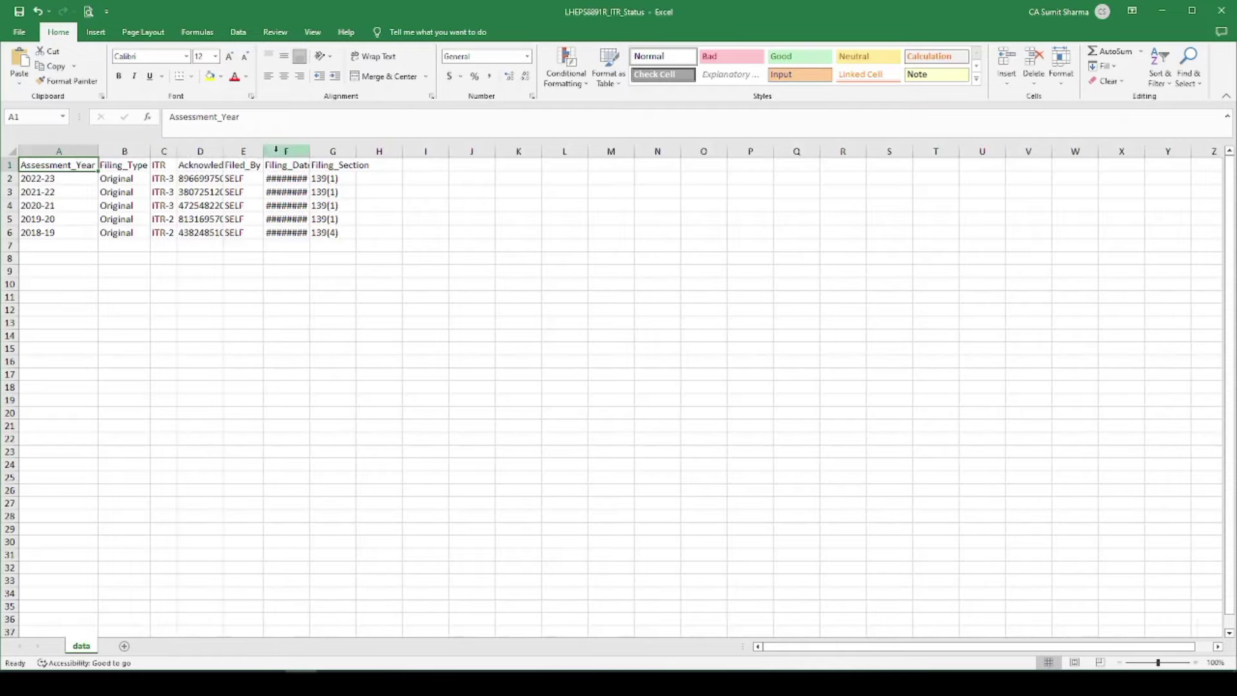
double_click(310, 150)
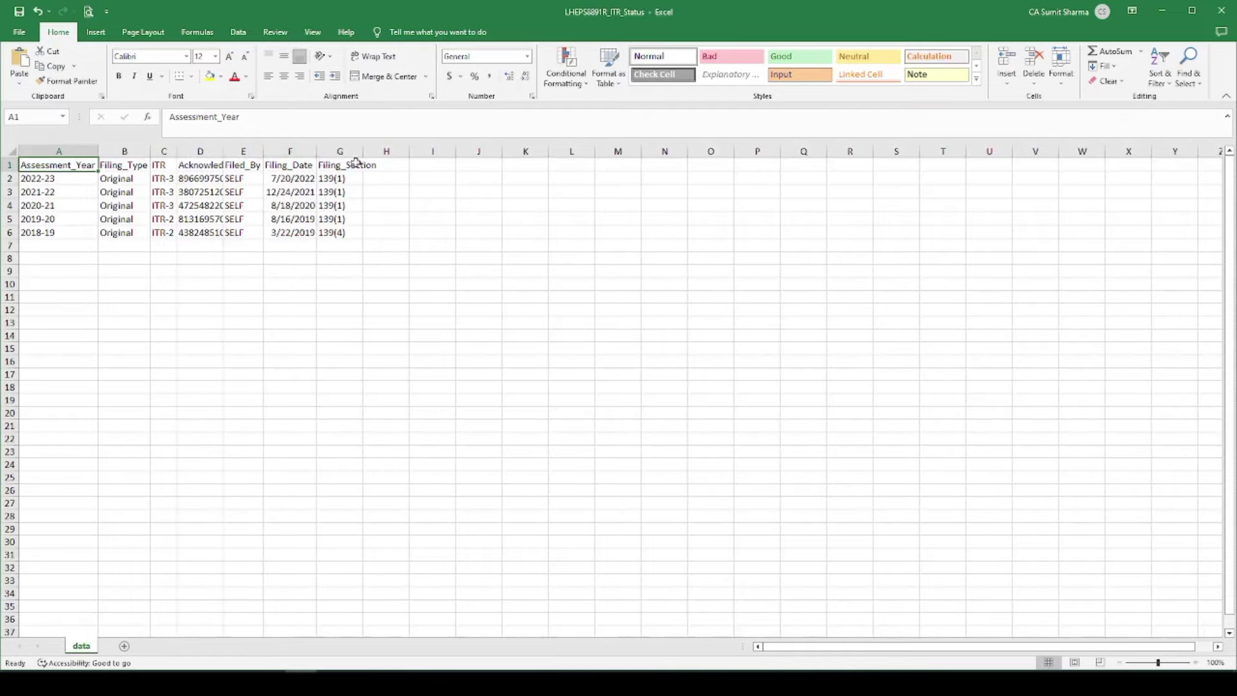
click(329, 234)
drag(329, 235, 333, 179)
click(390, 196)
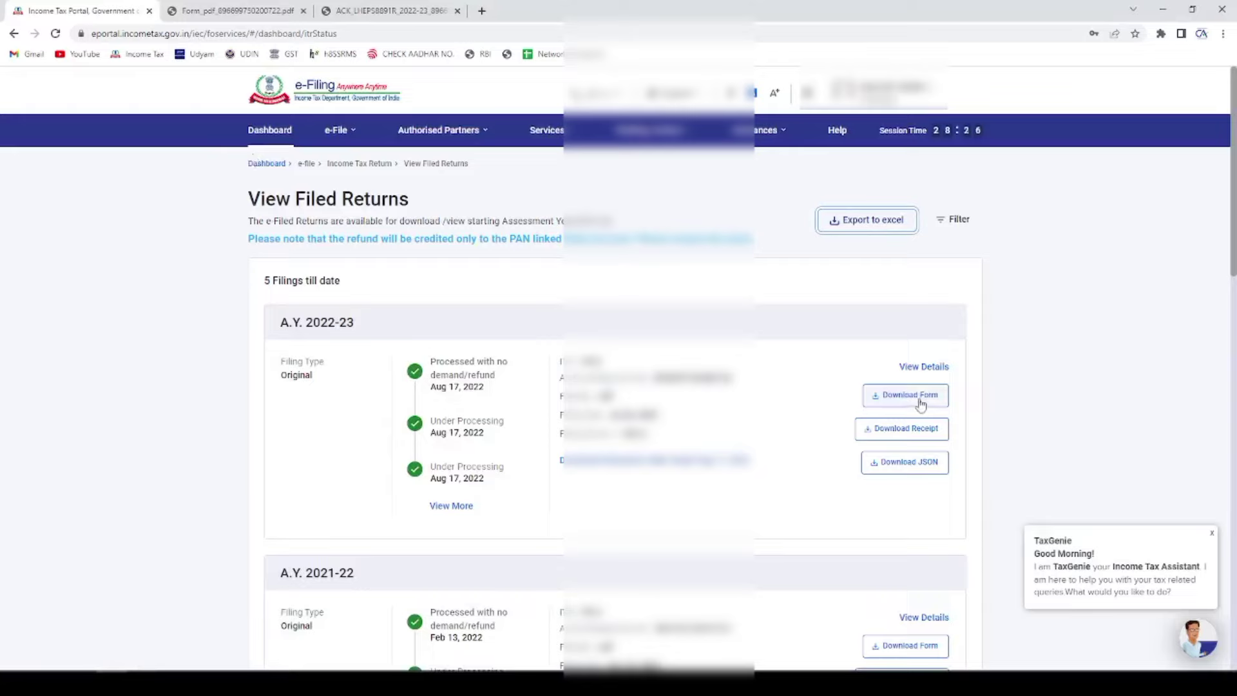
Back on the e-Filing portal in the browser, download the JSON of the A.Y. 2022-23 return and save it to the Desktop
click(911, 469)
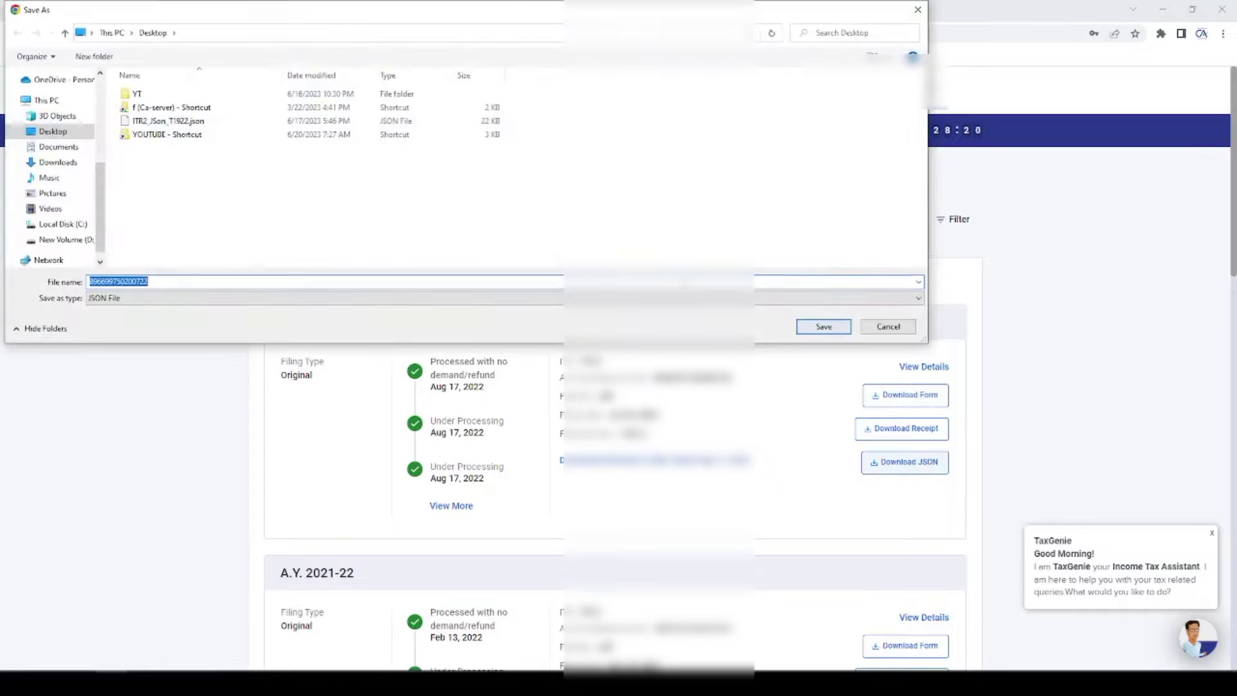
click(813, 329)
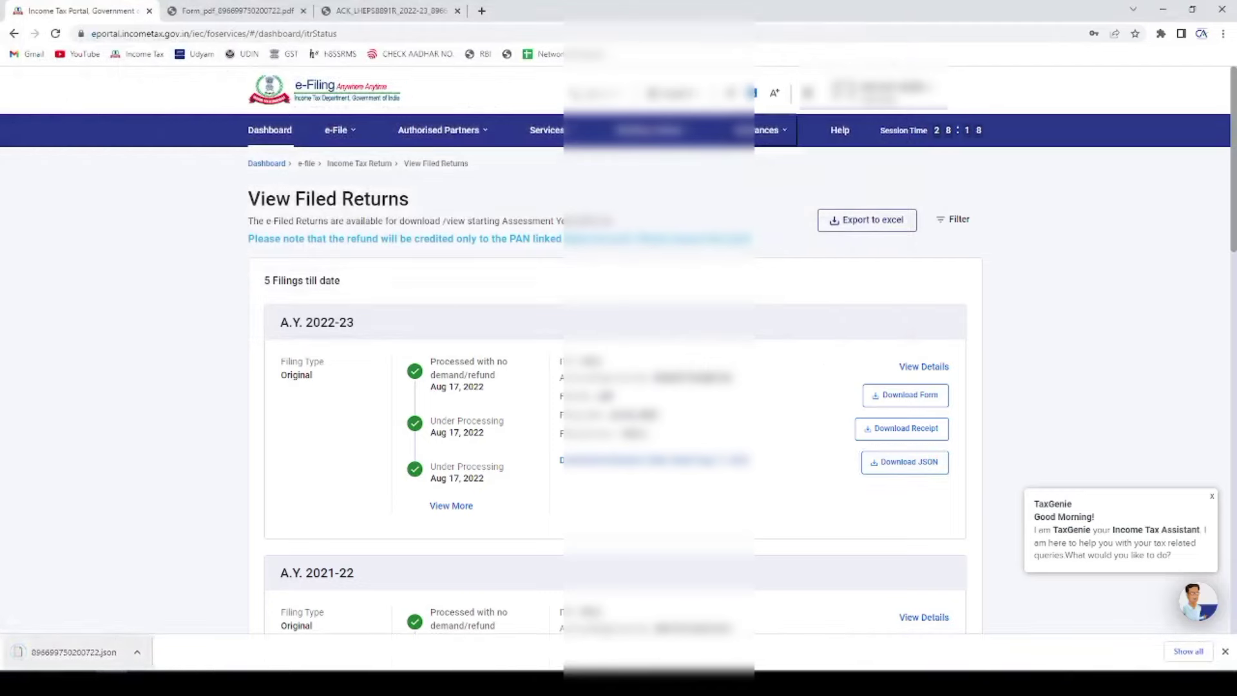